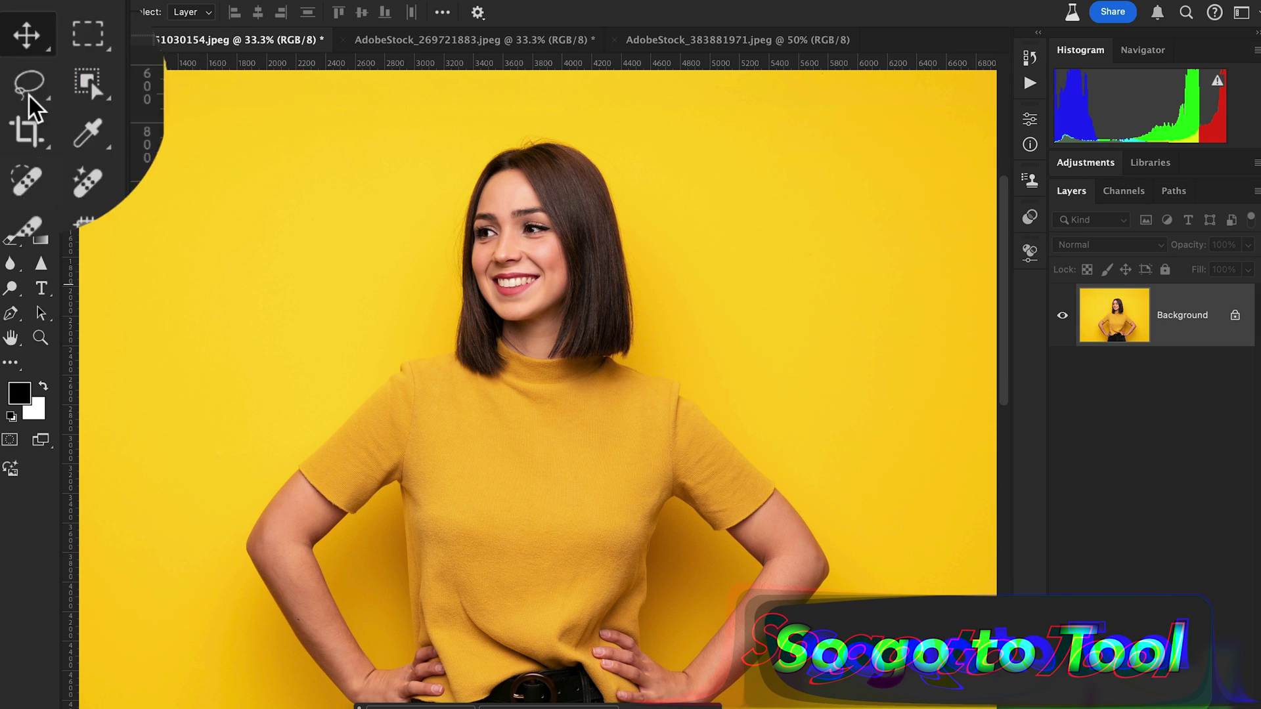
Step: With the freehand Lasso, loop loosely around the woman's hair and background, cutting back to exclude her face
left_click(10, 89)
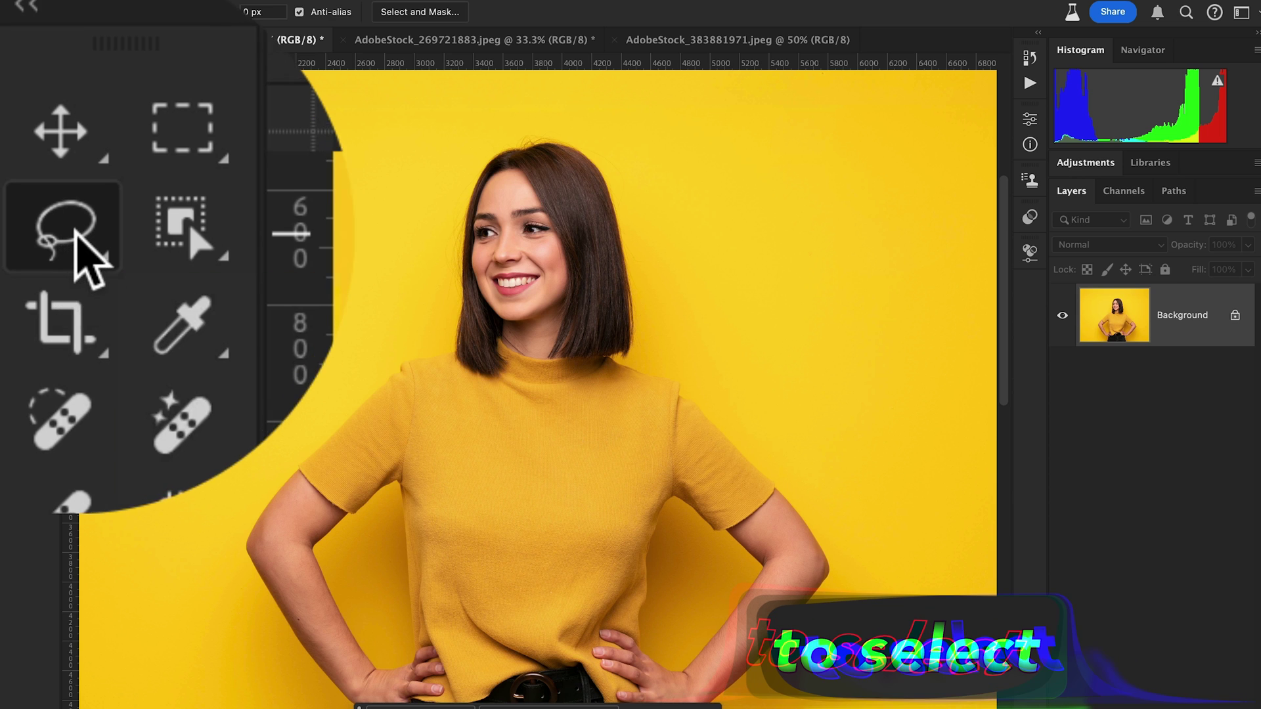
right_click(11, 90)
left_click(52, 90)
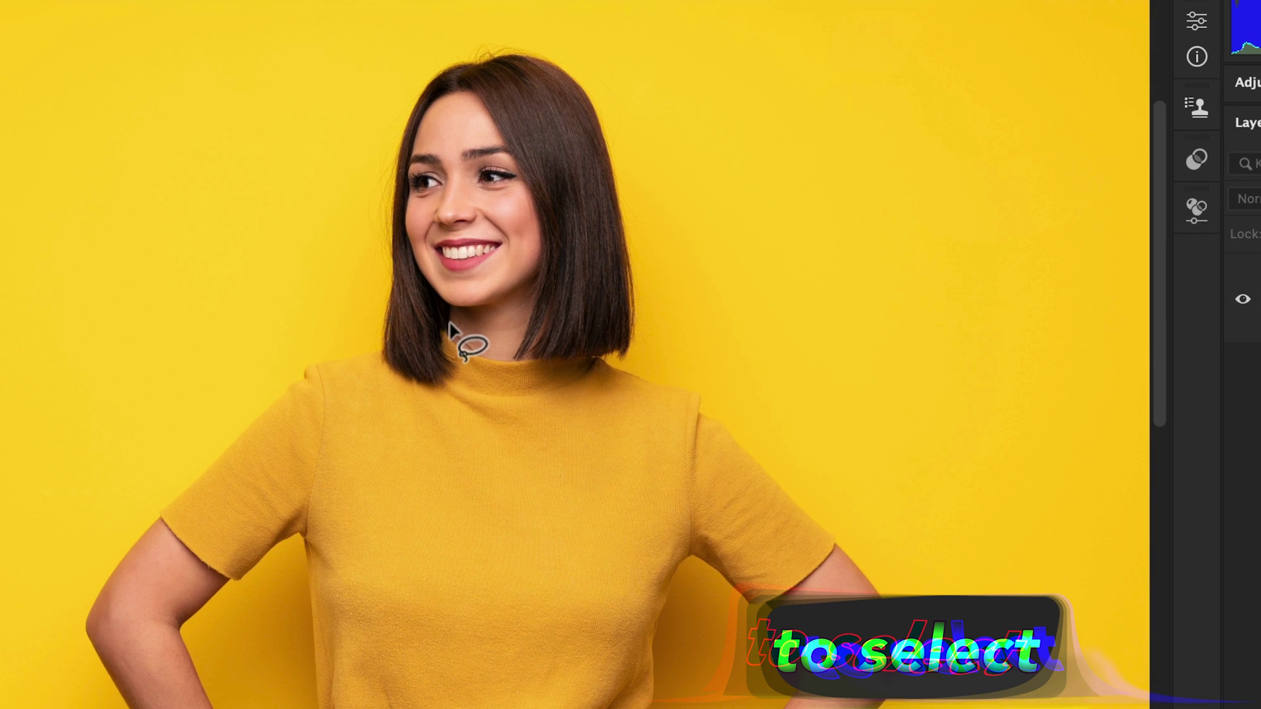
left_click_drag(450, 326, 455, 384)
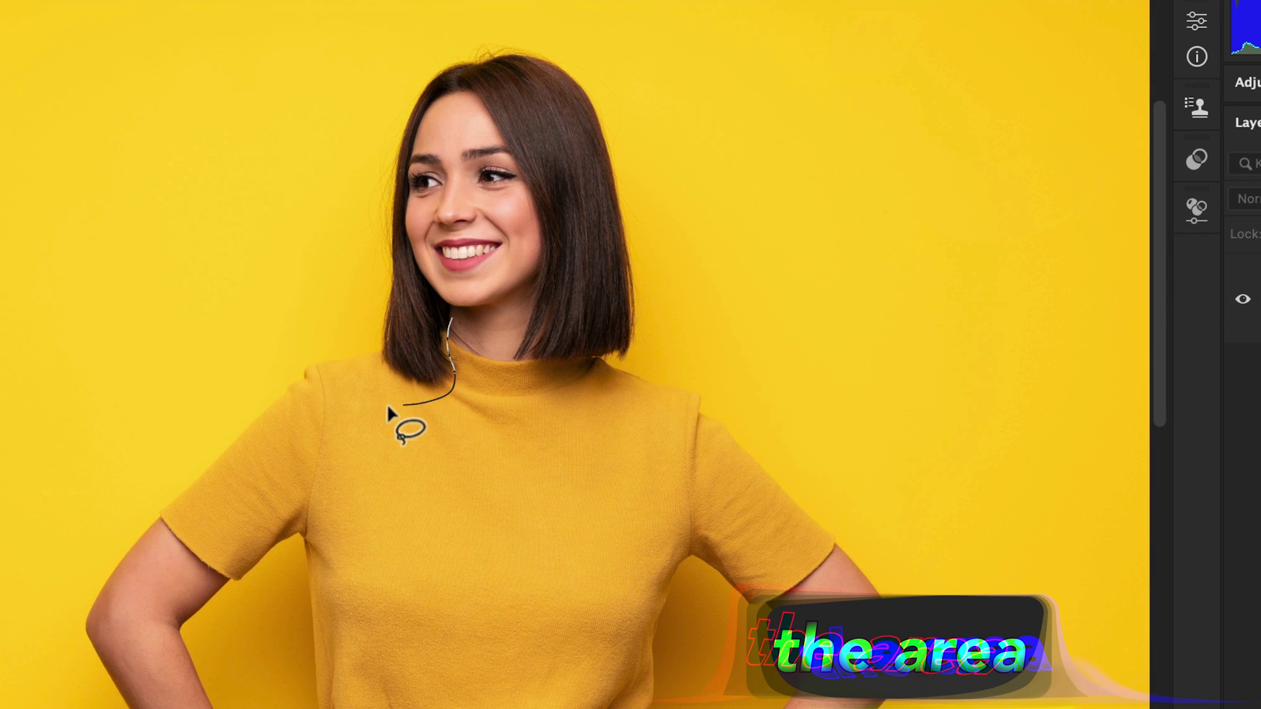
left_click_drag(327, 402, 284, 296)
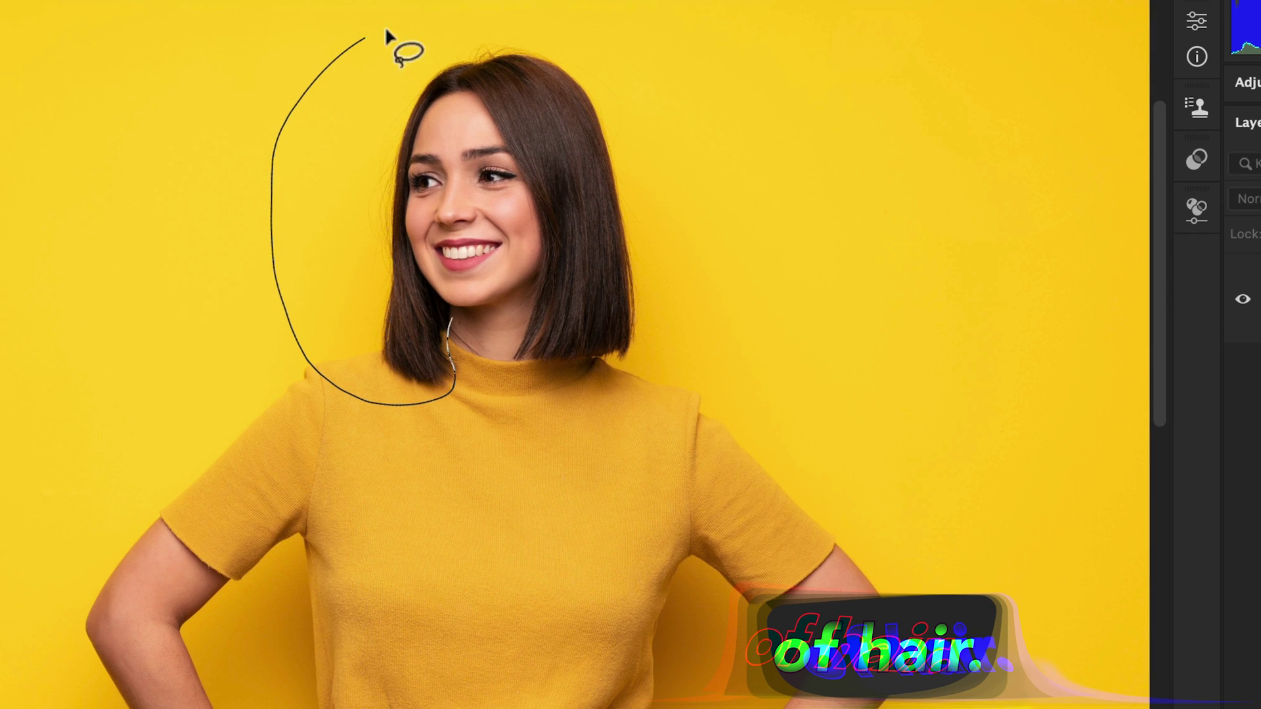
left_click_drag(386, 34, 536, 15)
mouse_move(727, 87)
left_mouse_down()
mouse_move(773, 181)
mouse_move(778, 315)
mouse_move(700, 388)
mouse_move(608, 407)
left_mouse_up()
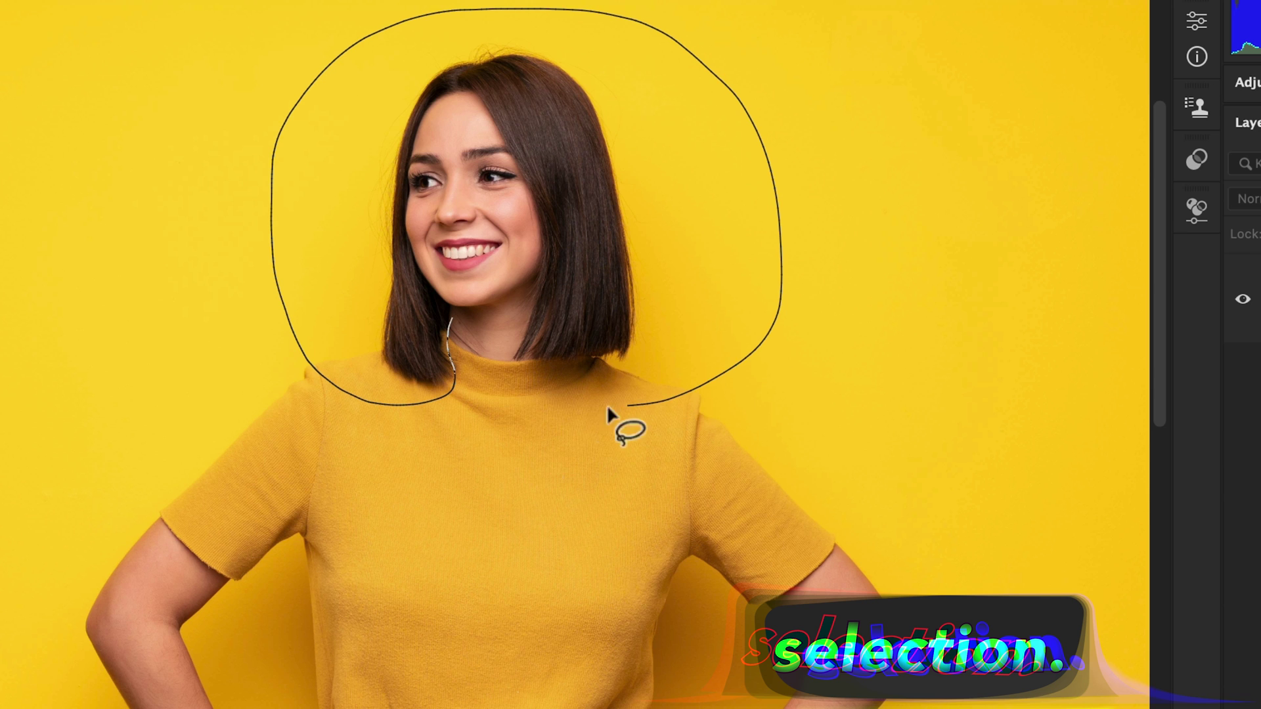
mouse_move(521, 314)
left_mouse_down()
mouse_move(531, 215)
mouse_move(488, 124)
left_mouse_up()
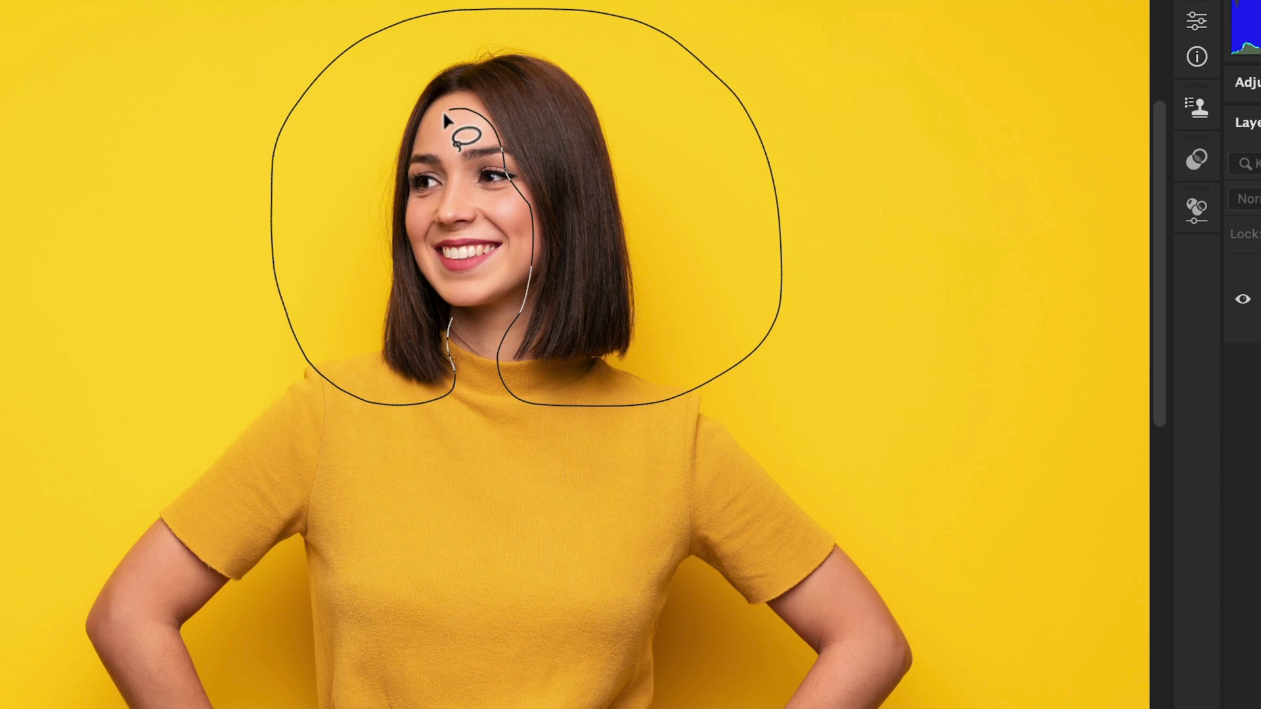
mouse_move(413, 150)
left_mouse_down()
mouse_move(405, 200)
mouse_move(417, 263)
mouse_move(455, 327)
mouse_move(458, 314)
left_mouse_up()
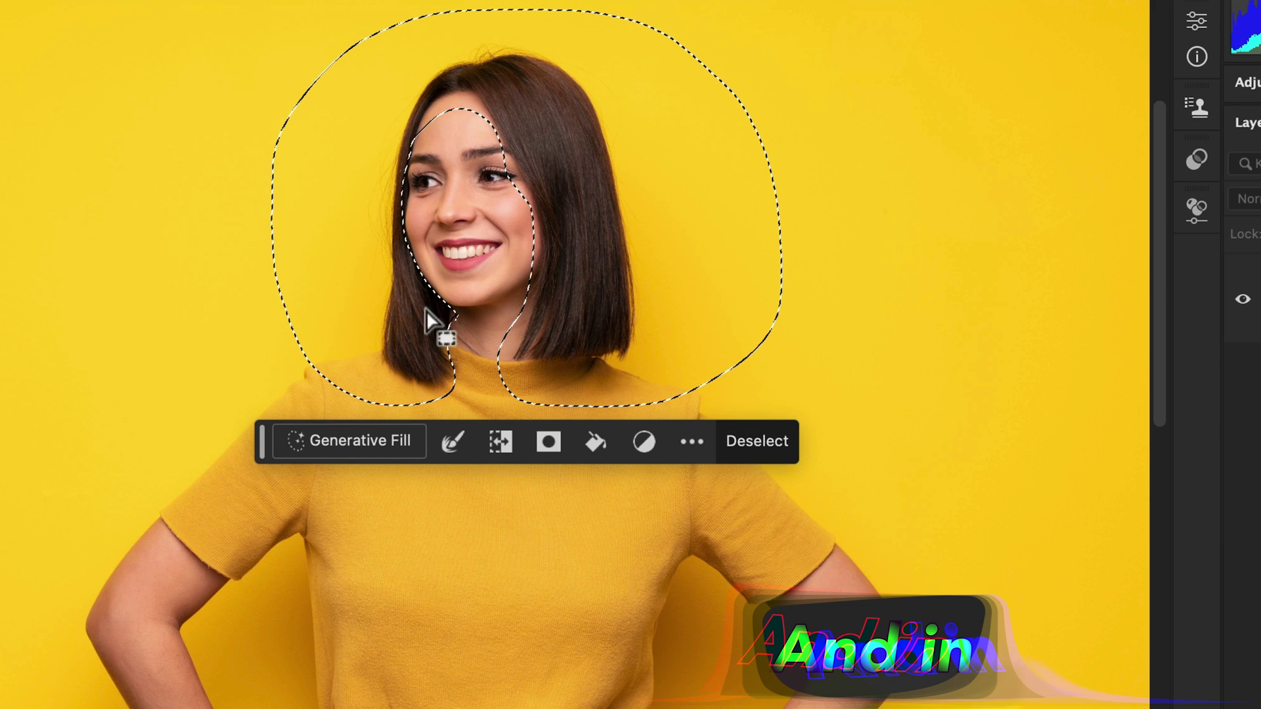
Step: Attach the curly-haired woman photo as the Generative Fill reference image for the hair selection
left_click(333, 443)
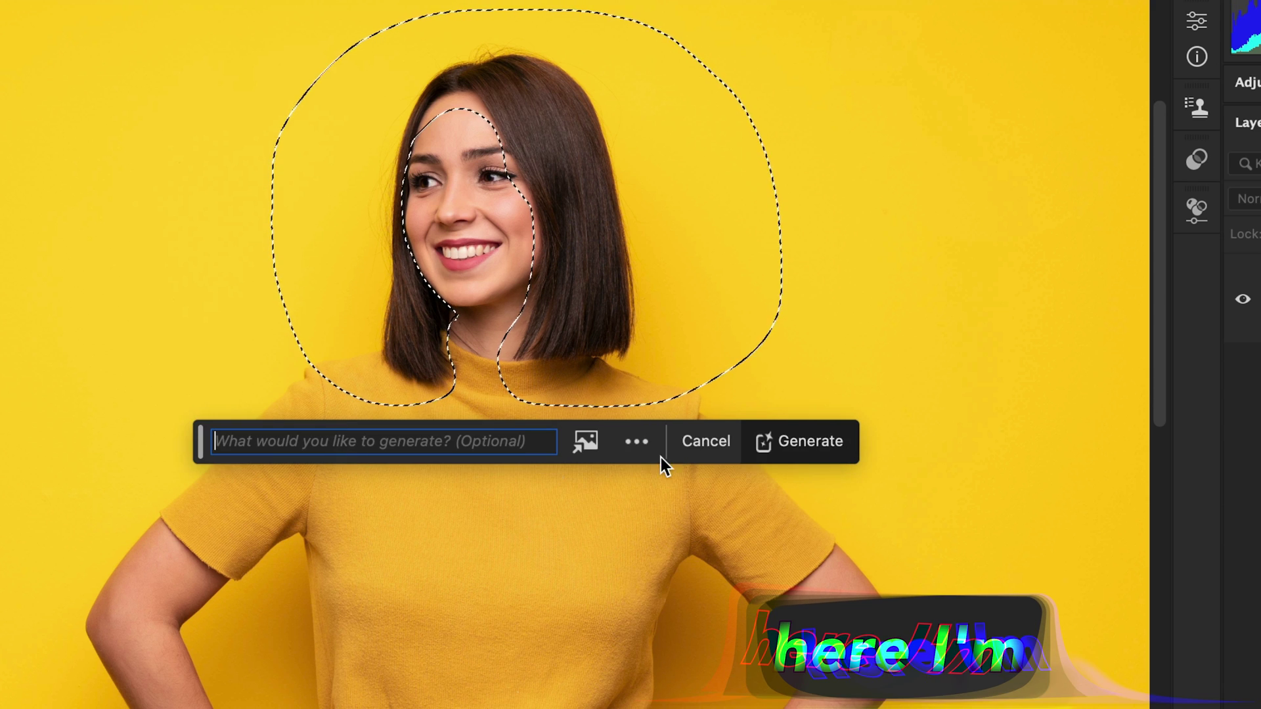
left_click(589, 442)
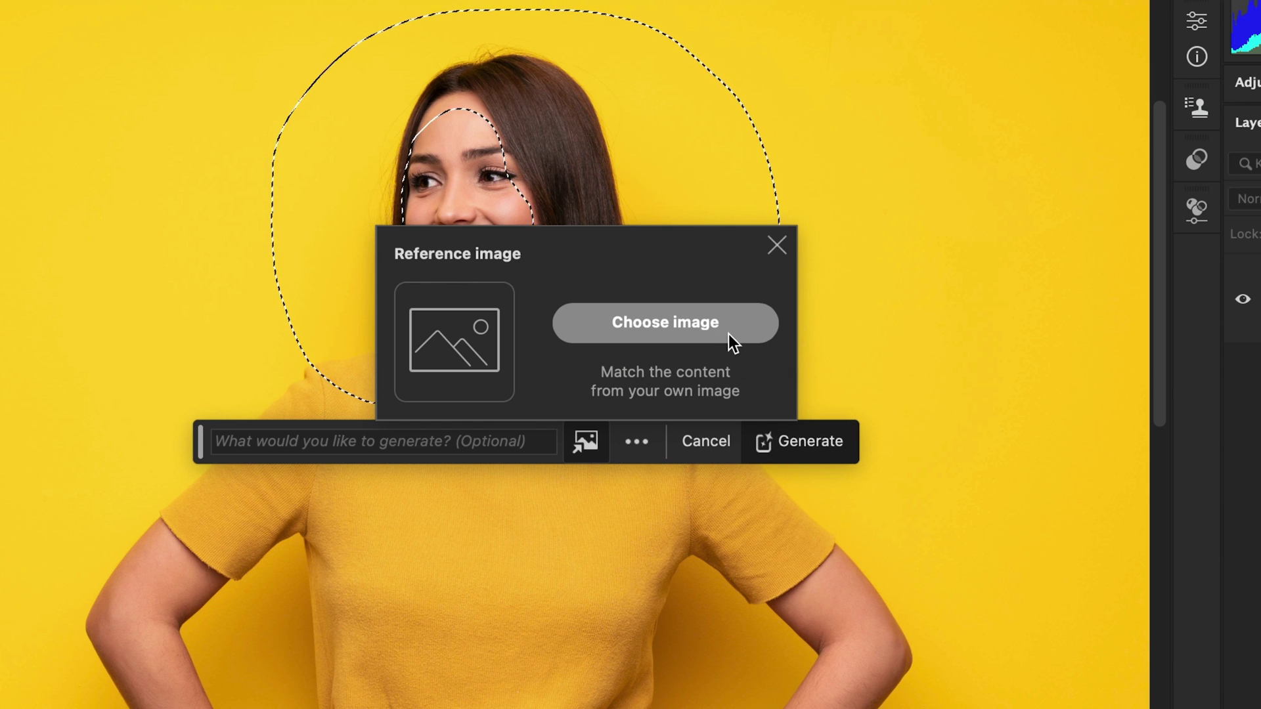
left_click(679, 320)
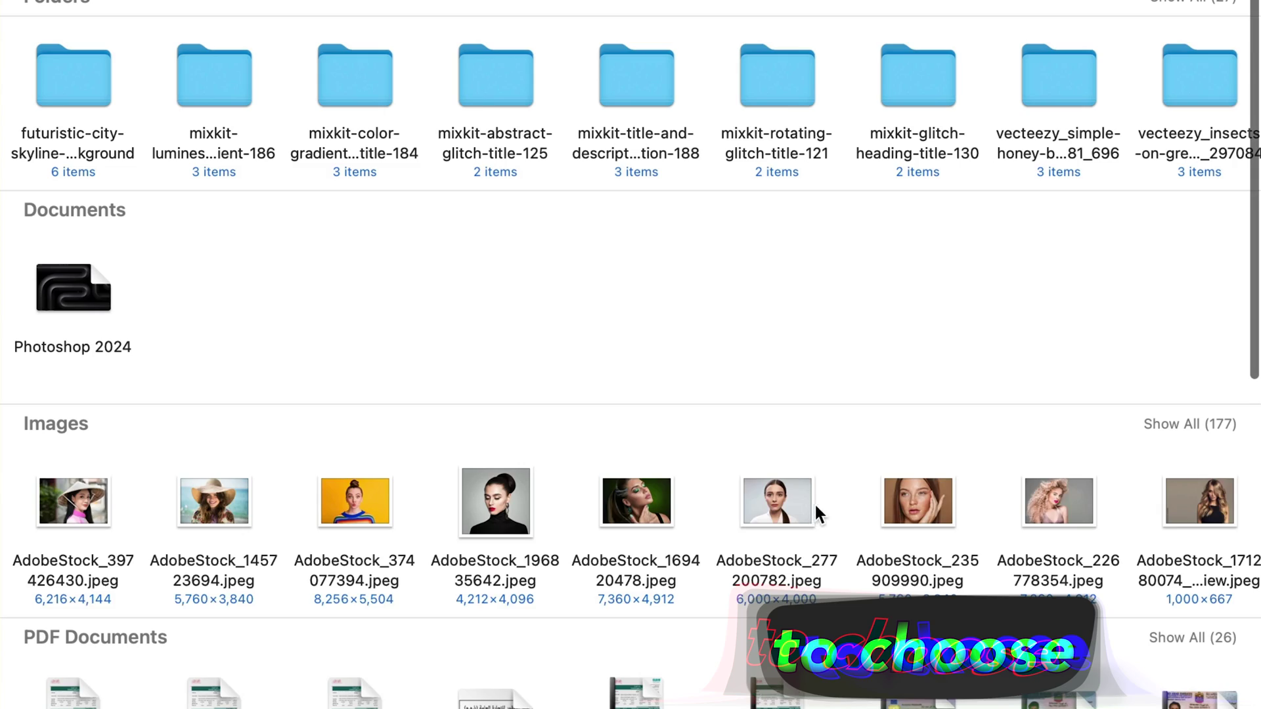
scroll(819, 509, "right", 10)
scroll(729, 276, "right", 5)
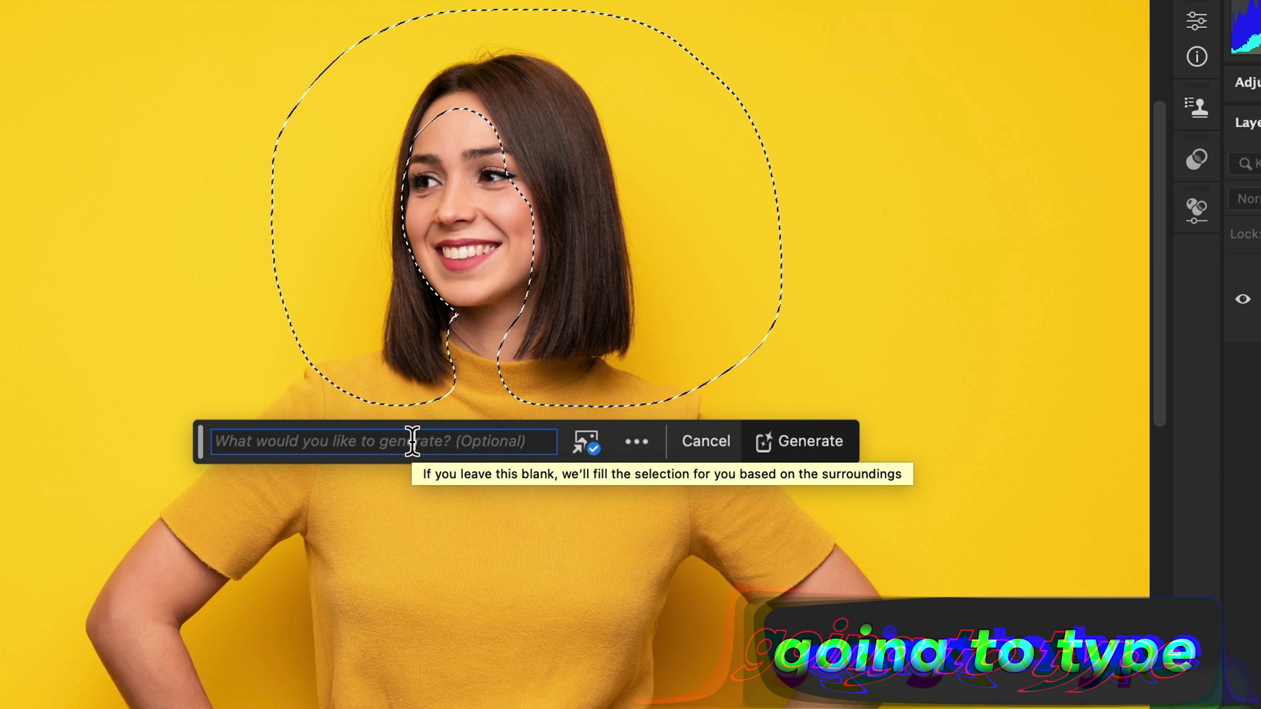
Step: Generate from the prompt 'hairs' to give the woman voluminous auburn curly hair
type("hai")
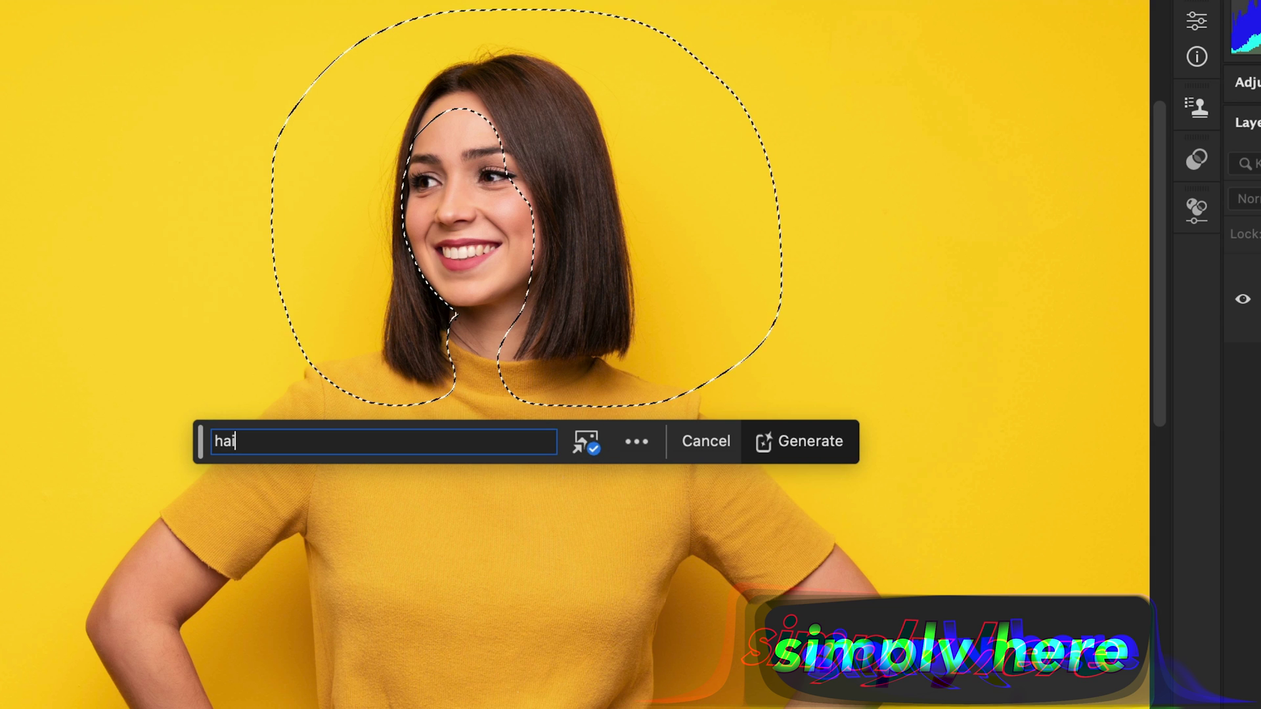
type("rs")
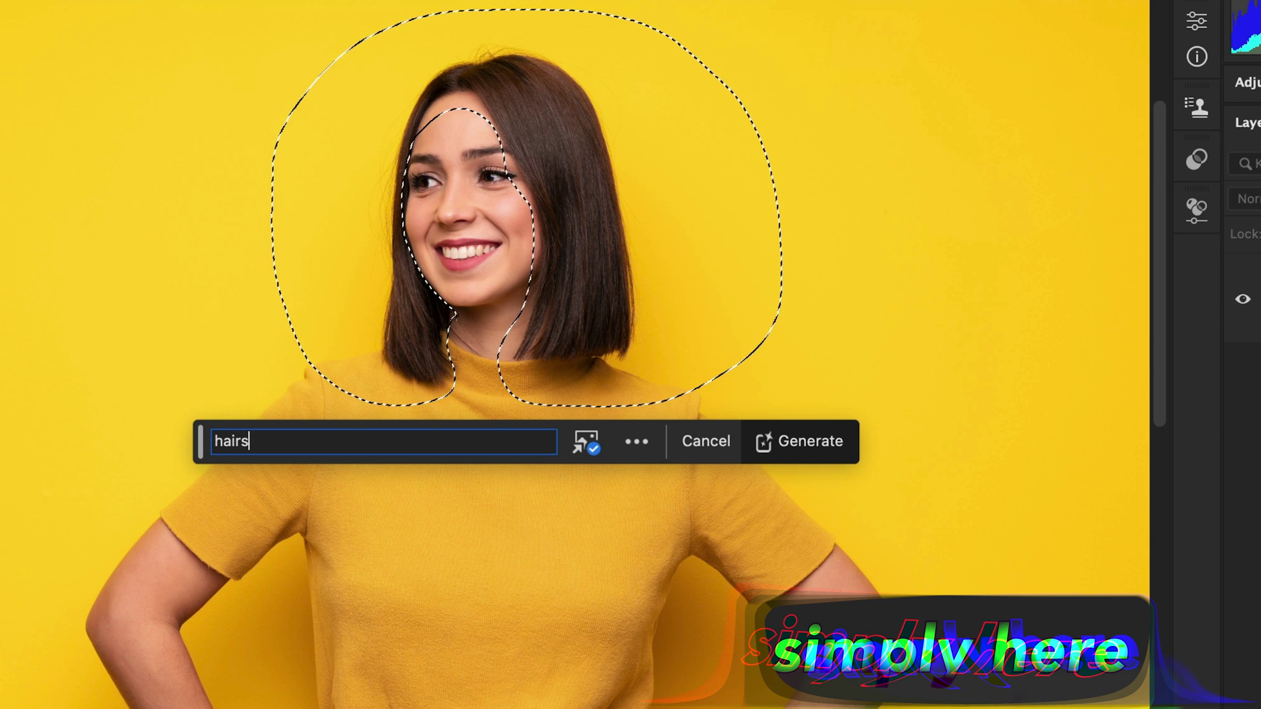
left_click(799, 441)
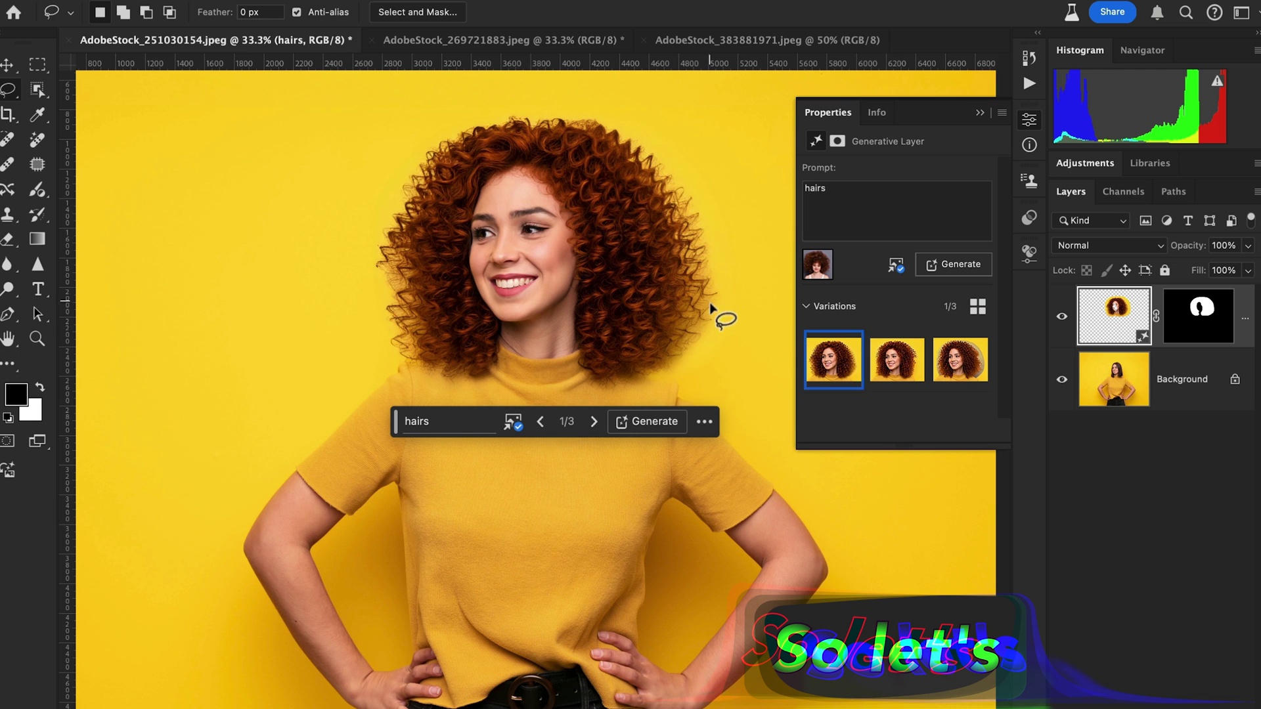
Step: Zoom in on the generated hair and compare all three curly-hair variations, ending on the first
mouse_move(906, 370)
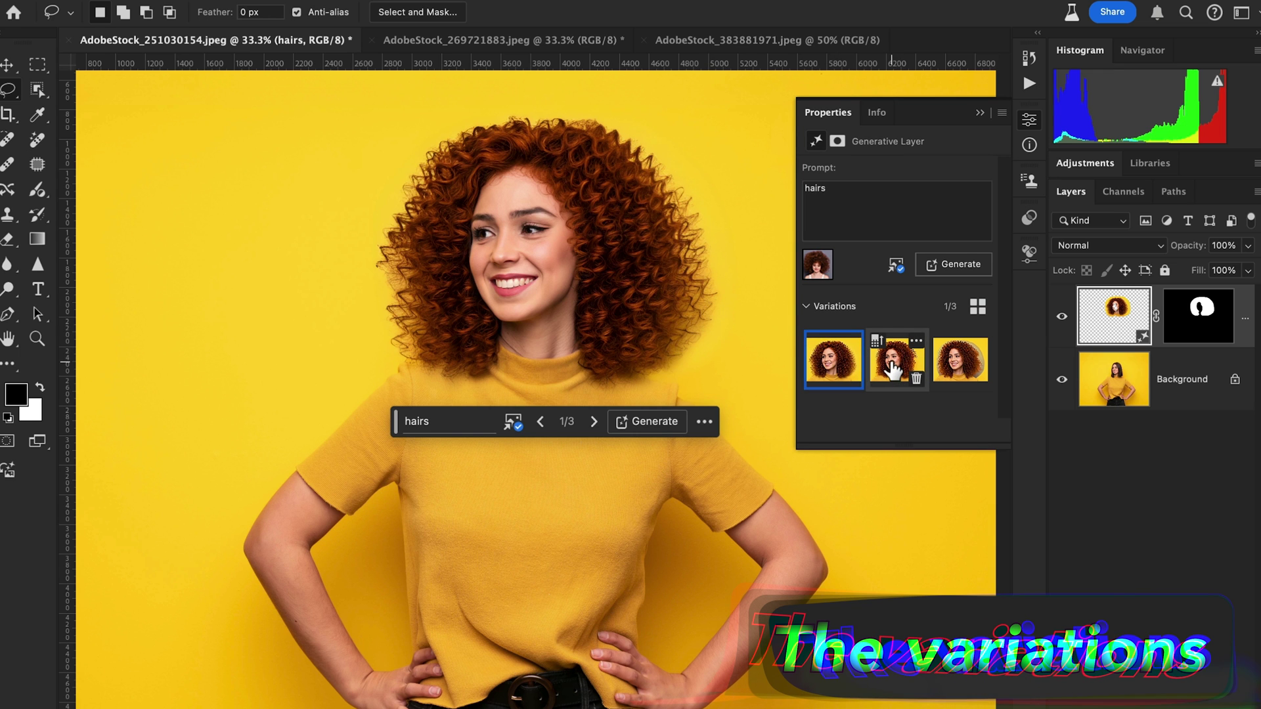
key("super+plus")
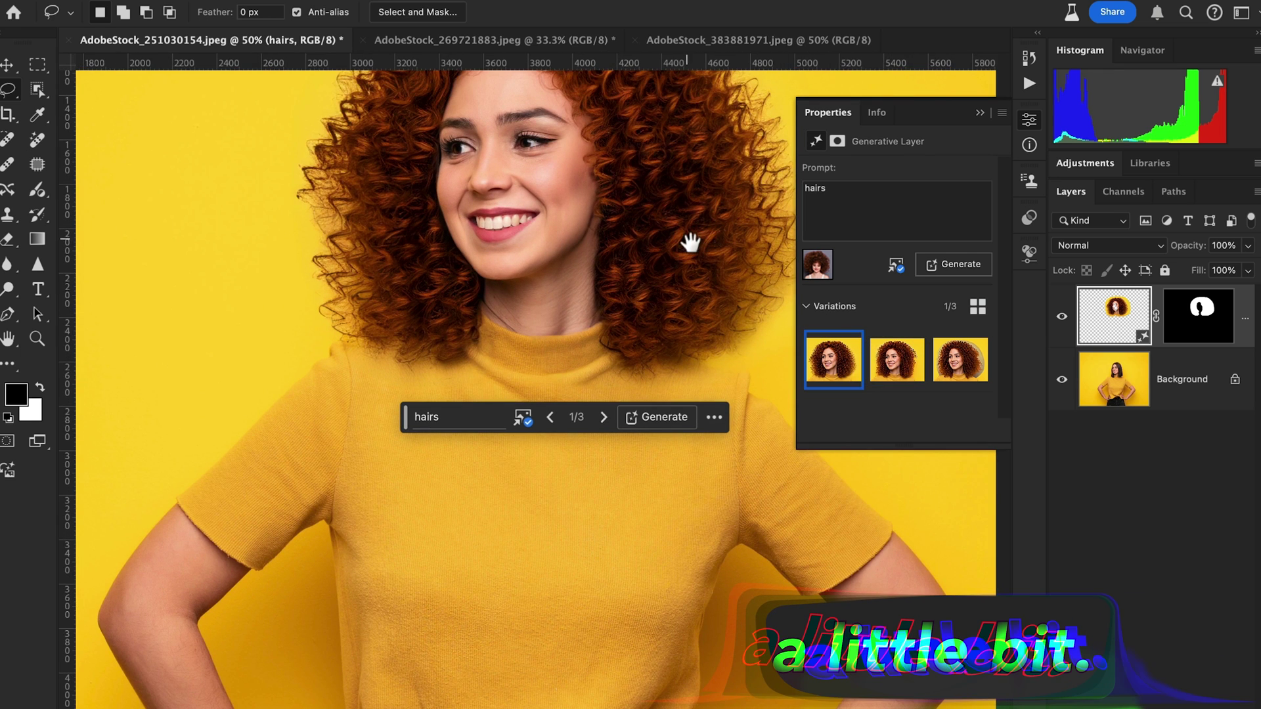
left_click_drag(689, 243, 657, 361)
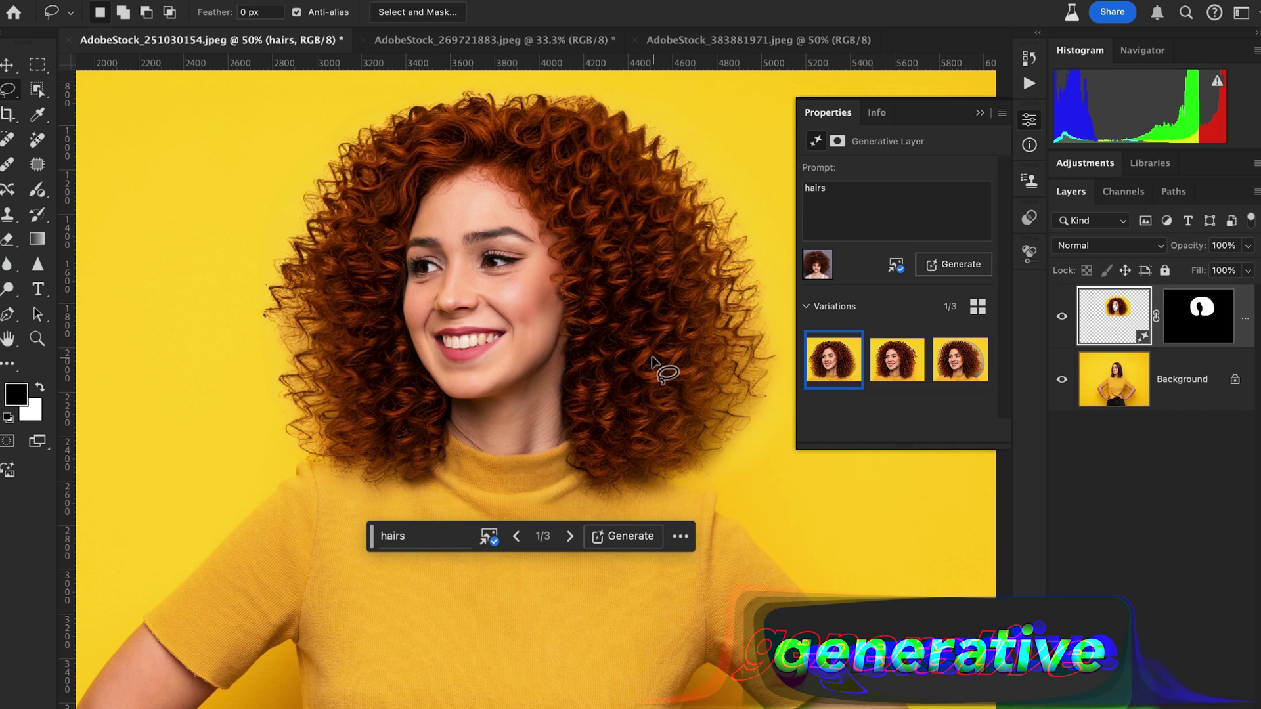
left_click(897, 373)
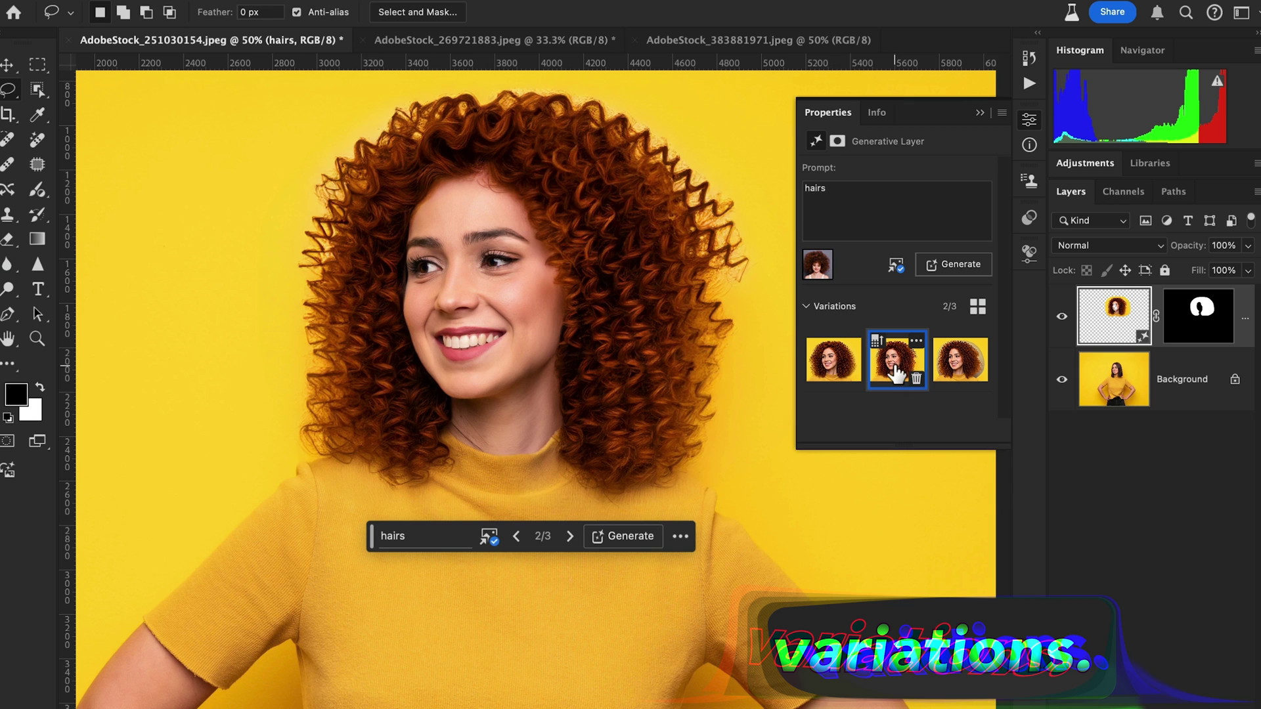
left_click(953, 368)
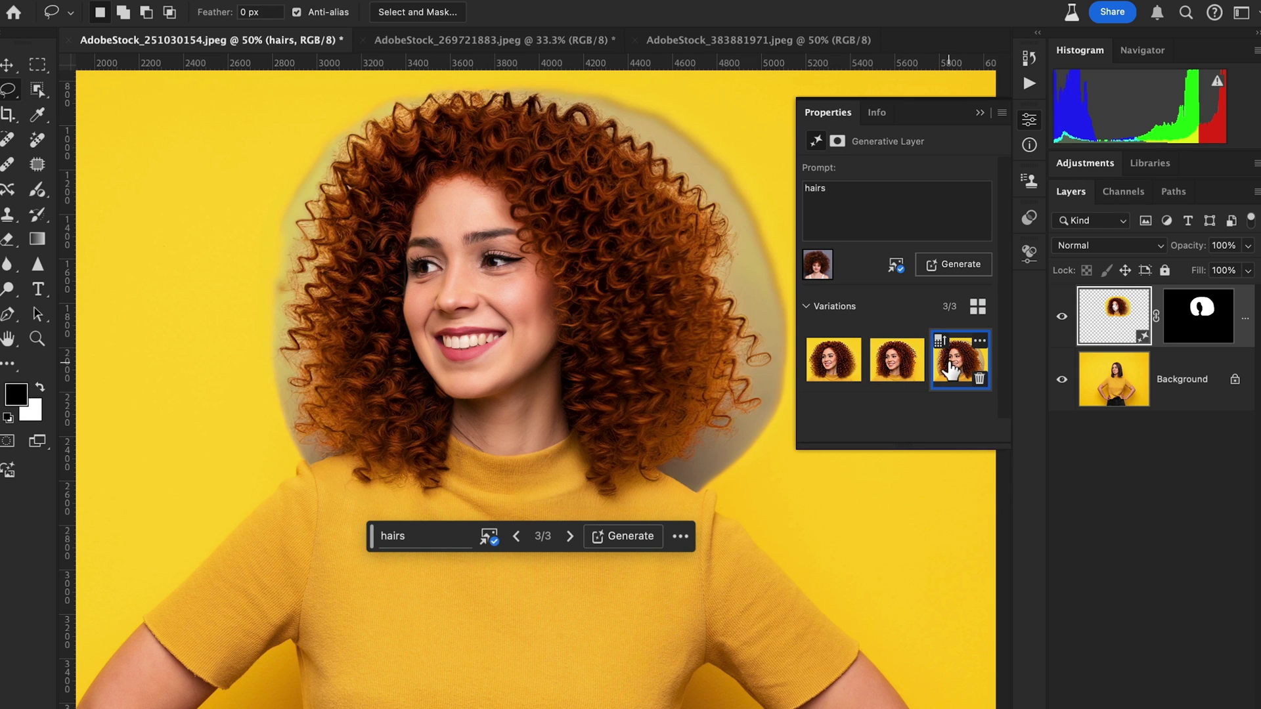
left_click(891, 369)
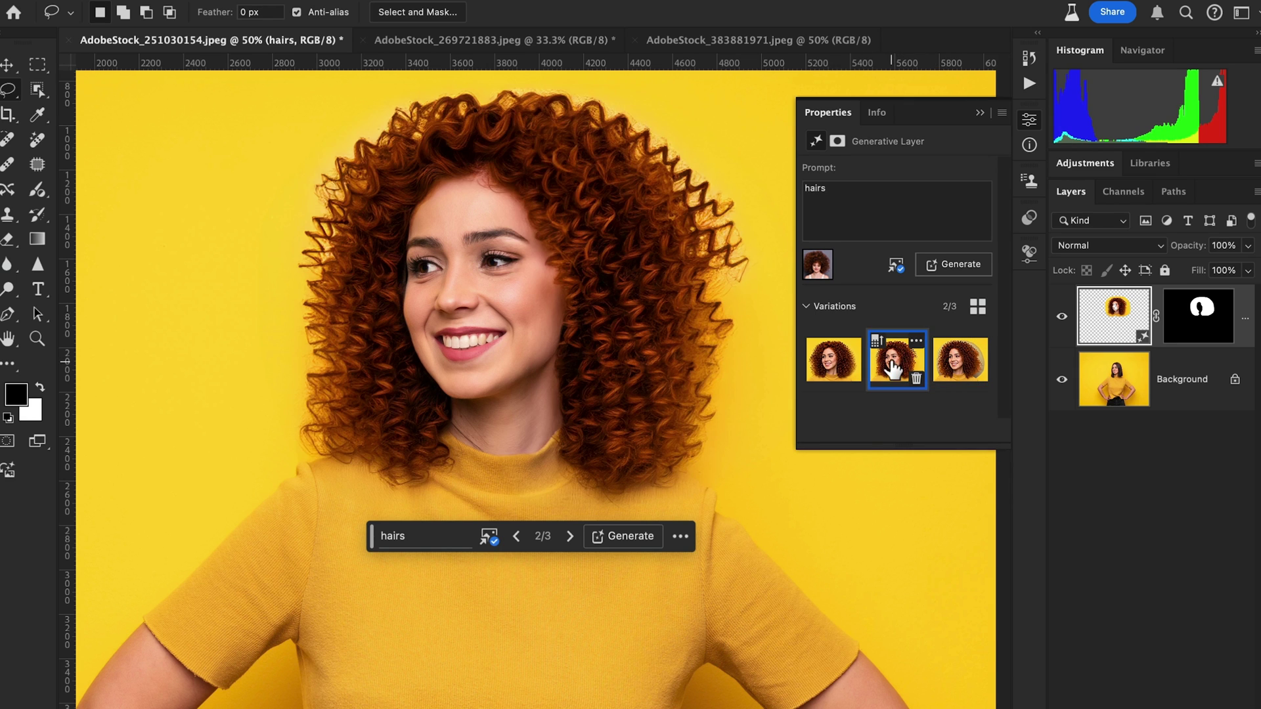
left_click(848, 376)
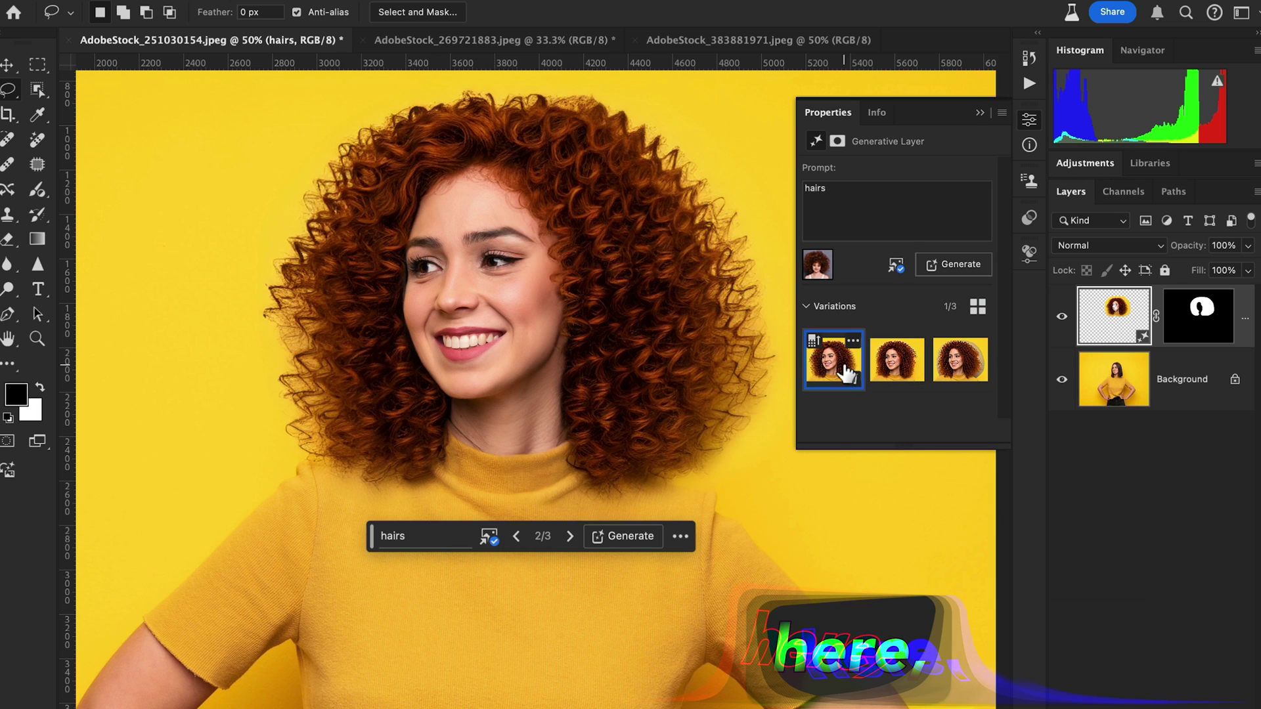
Step: Switch to full-screen view and re-zoom and reposition the portrait on the canvas
key("ctrl+minus")
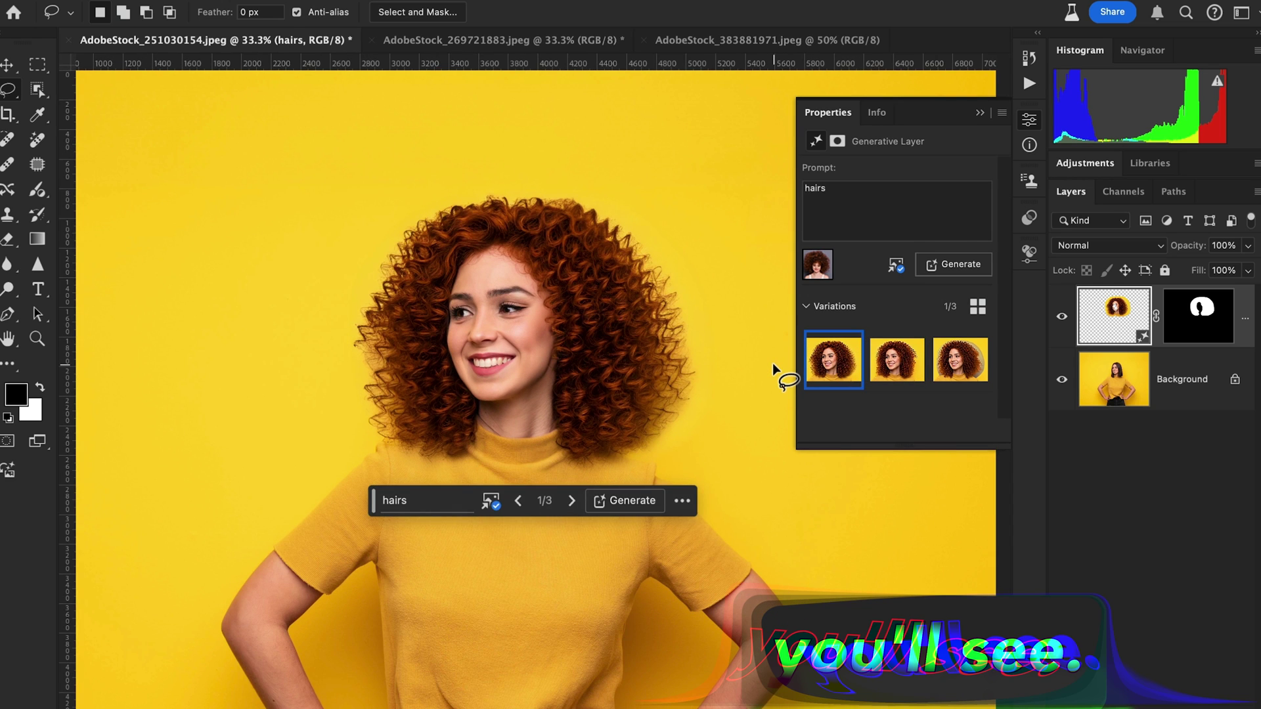
key("f")
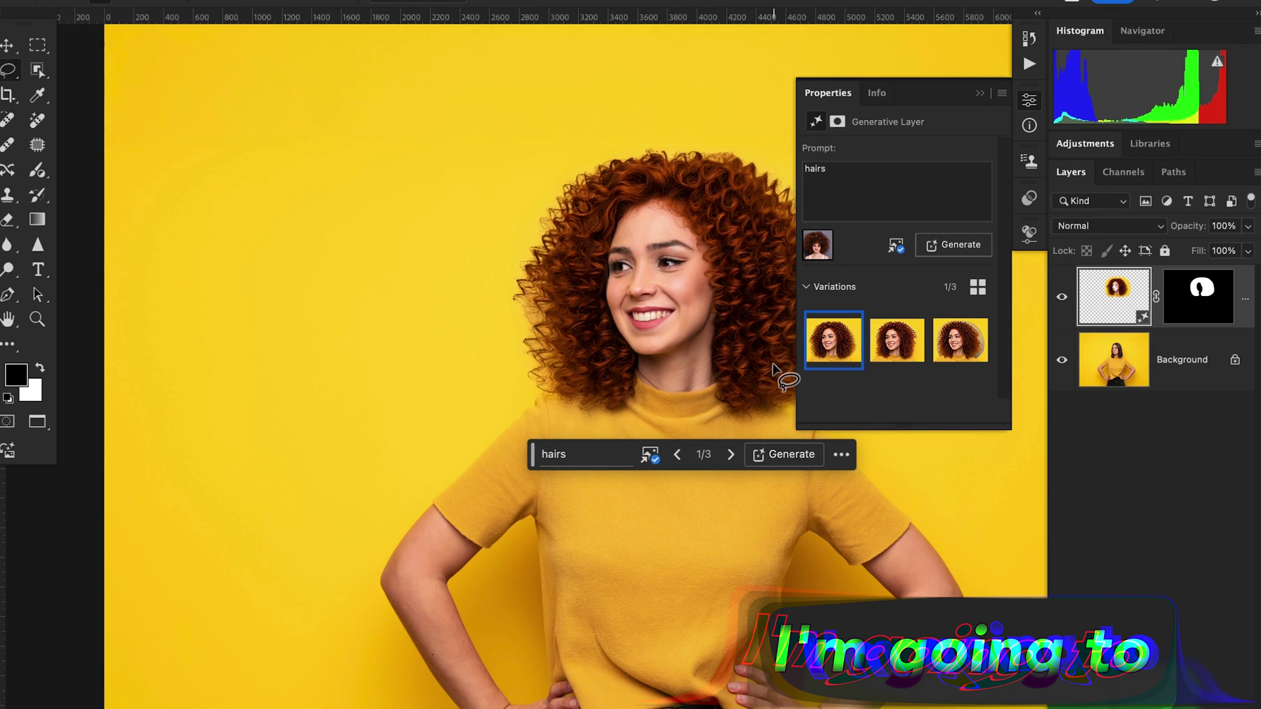
mouse_move(760, 361)
left_mouse_down()
mouse_move(670, 309)
mouse_move(524, 309)
mouse_move(511, 289)
left_mouse_up()
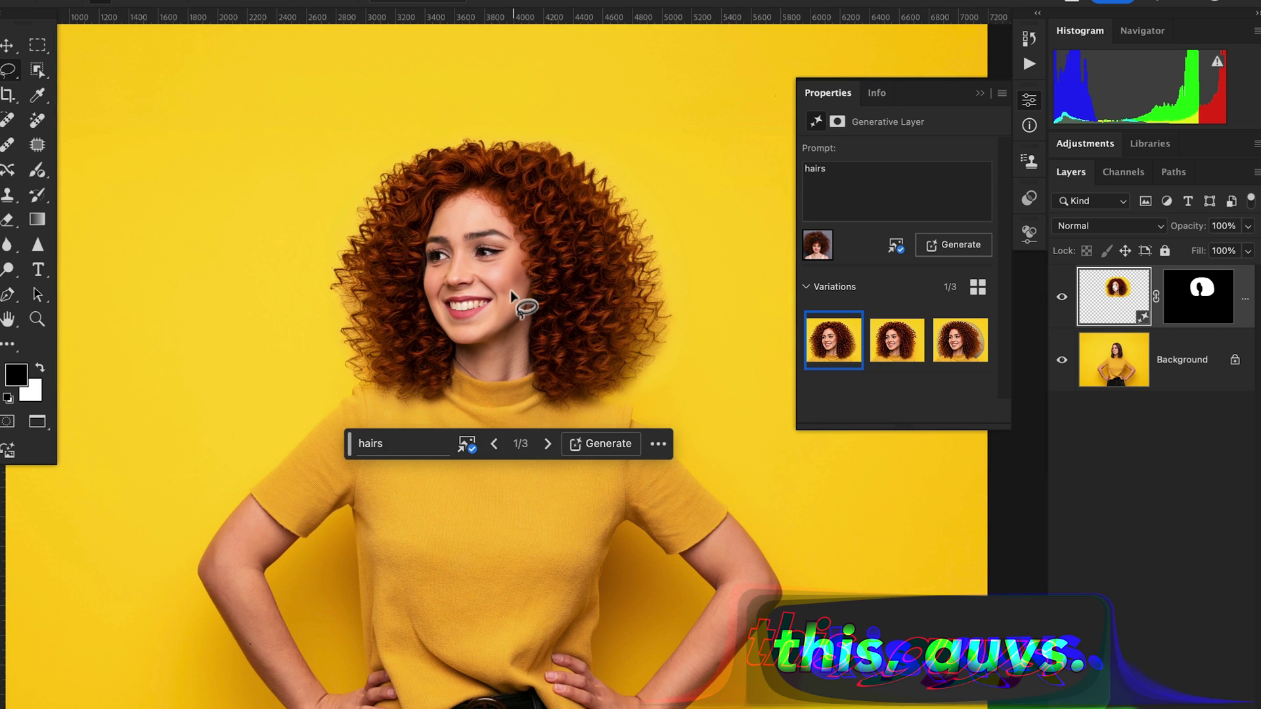
key("ctrl+plus")
left_click_drag(511, 295, 514, 317)
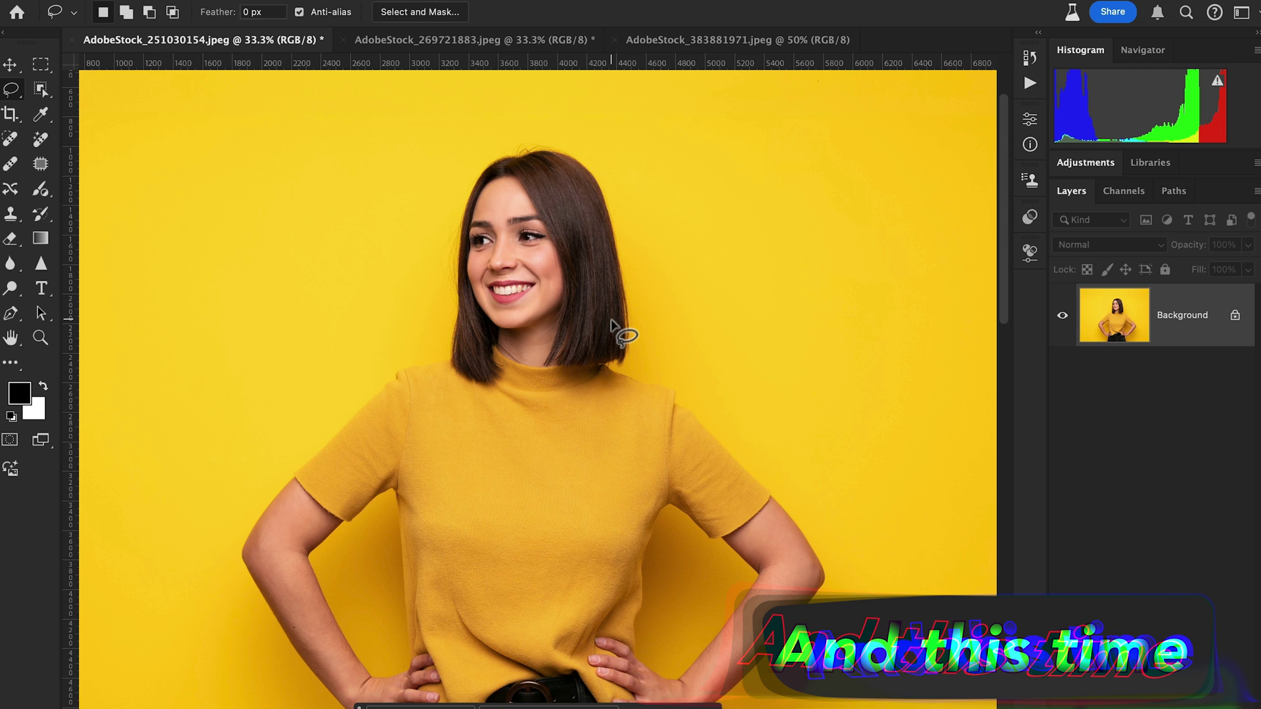
Step: Lasso a new loop from above the head down over the sweater and back up beside the face
scroll(551, 184, "down", 1)
scroll(550, 184, "left", 1)
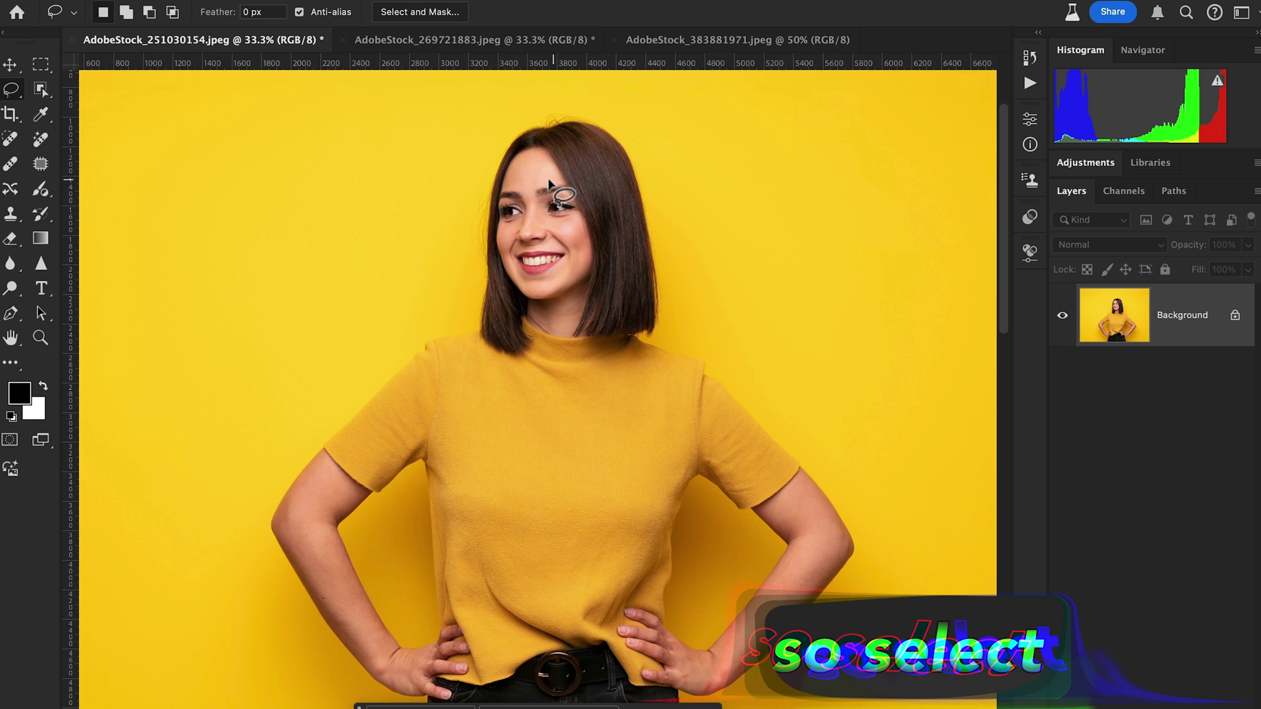
scroll(554, 168, "up", 1)
scroll(554, 168, "right", 1)
mouse_move(491, 175)
left_mouse_down()
mouse_move(452, 223)
mouse_move(446, 281)
mouse_move(483, 433)
left_mouse_up()
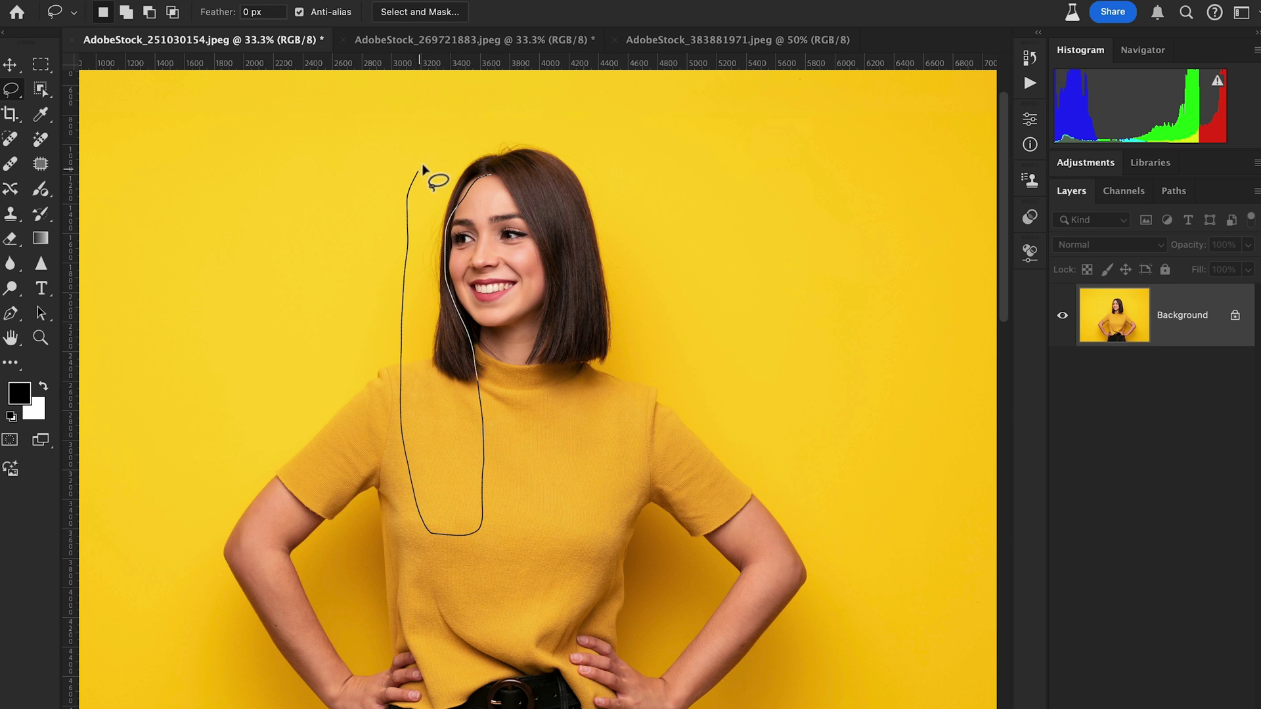
left_click_drag(479, 133, 563, 130)
mouse_move(638, 317)
left_mouse_down()
mouse_move(639, 461)
mouse_move(629, 506)
mouse_move(593, 544)
left_mouse_up()
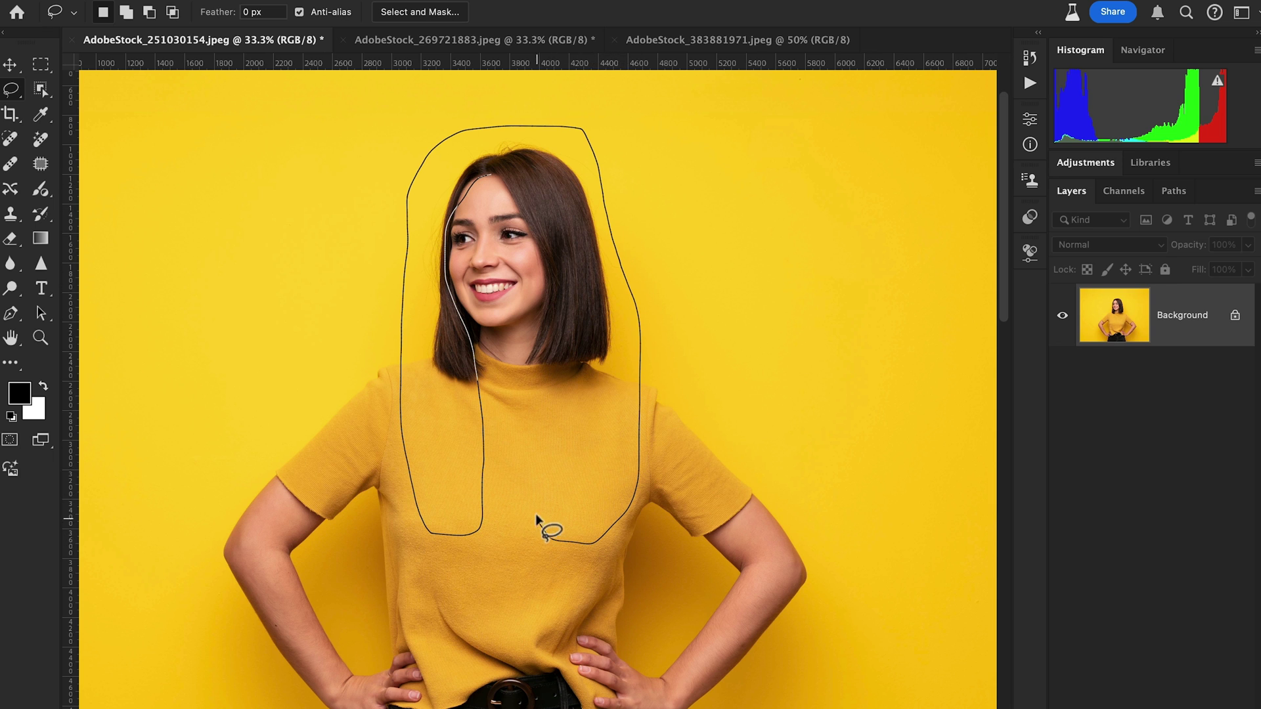
mouse_move(528, 422)
left_mouse_down()
mouse_move(542, 292)
mouse_move(525, 234)
left_mouse_up()
left_click_drag(483, 177, 437, 290)
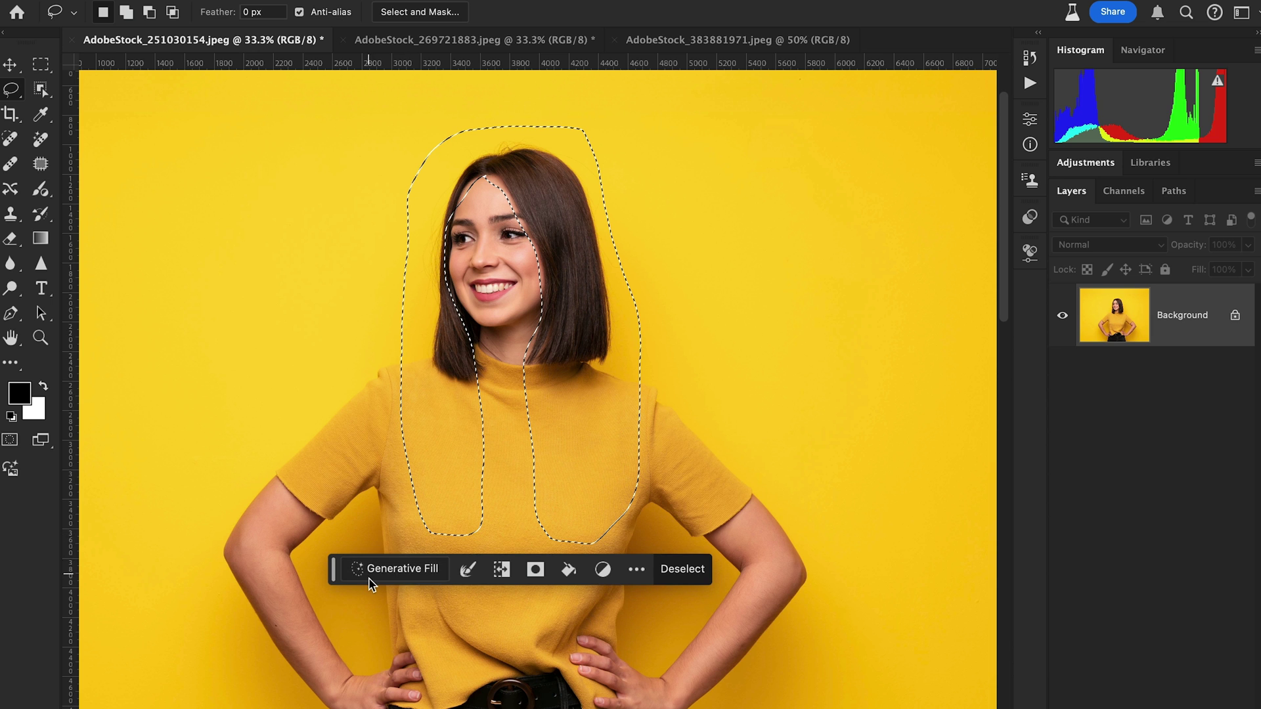
Step: Attach the wavy-haired portrait AdobeStock_100110458.jpeg as the Generative Fill reference image
left_click(371, 571)
left_click(562, 569)
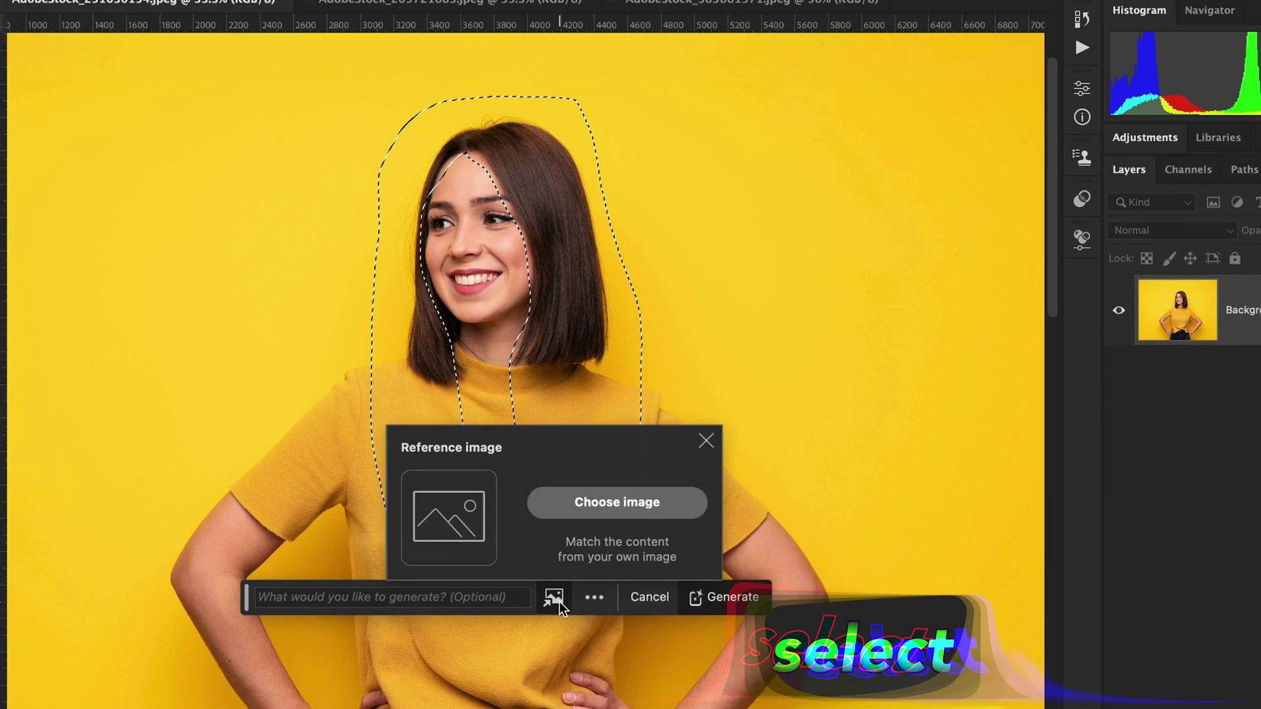
left_click(561, 507)
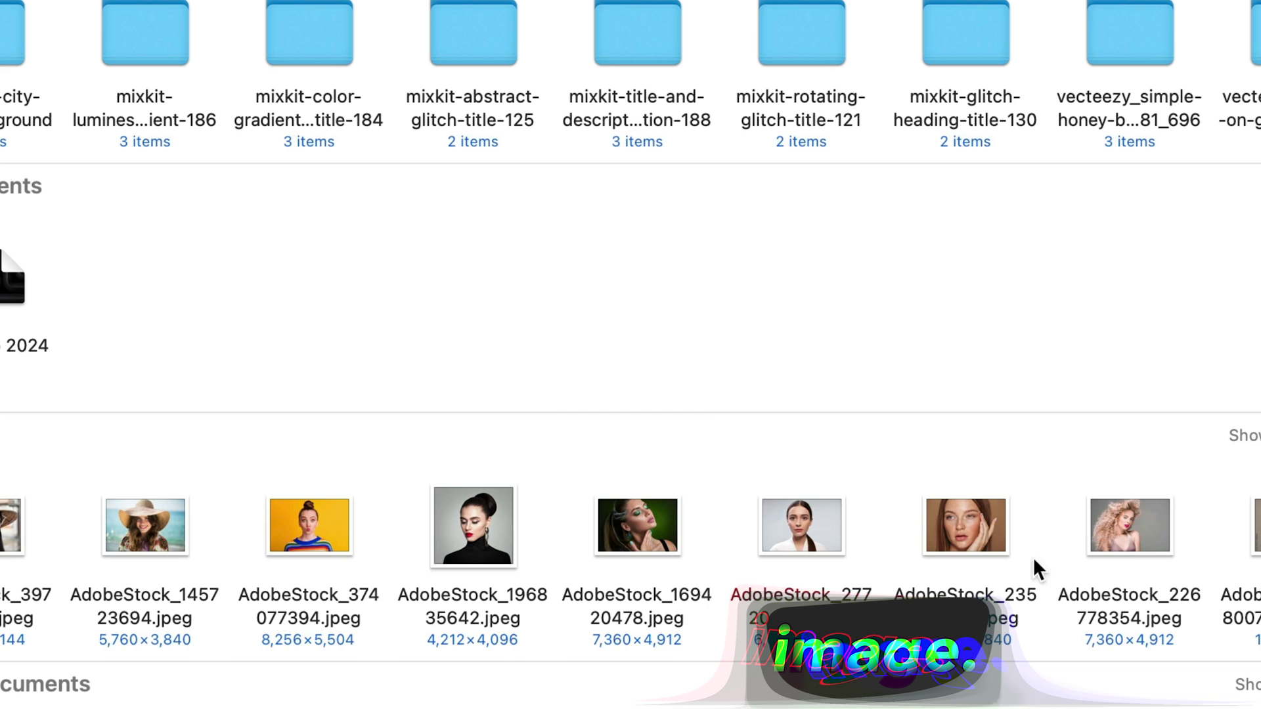
scroll(1034, 557, "right", 15)
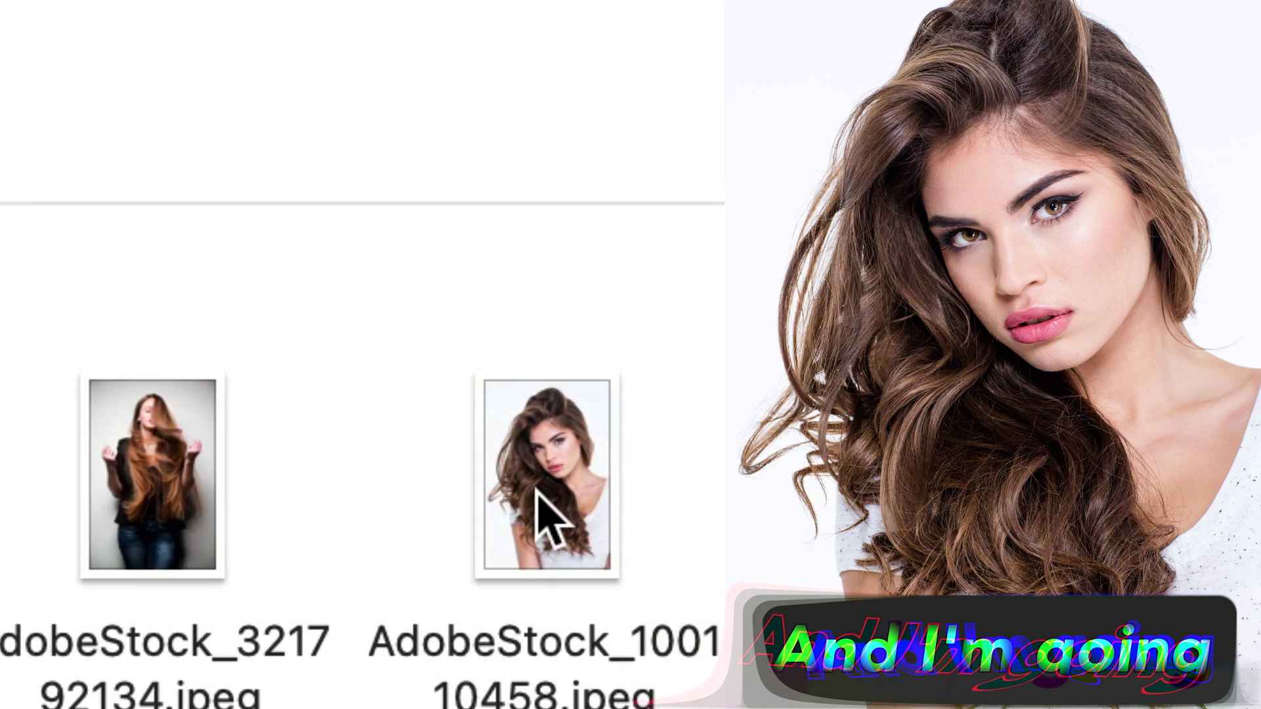
left_click(627, 548)
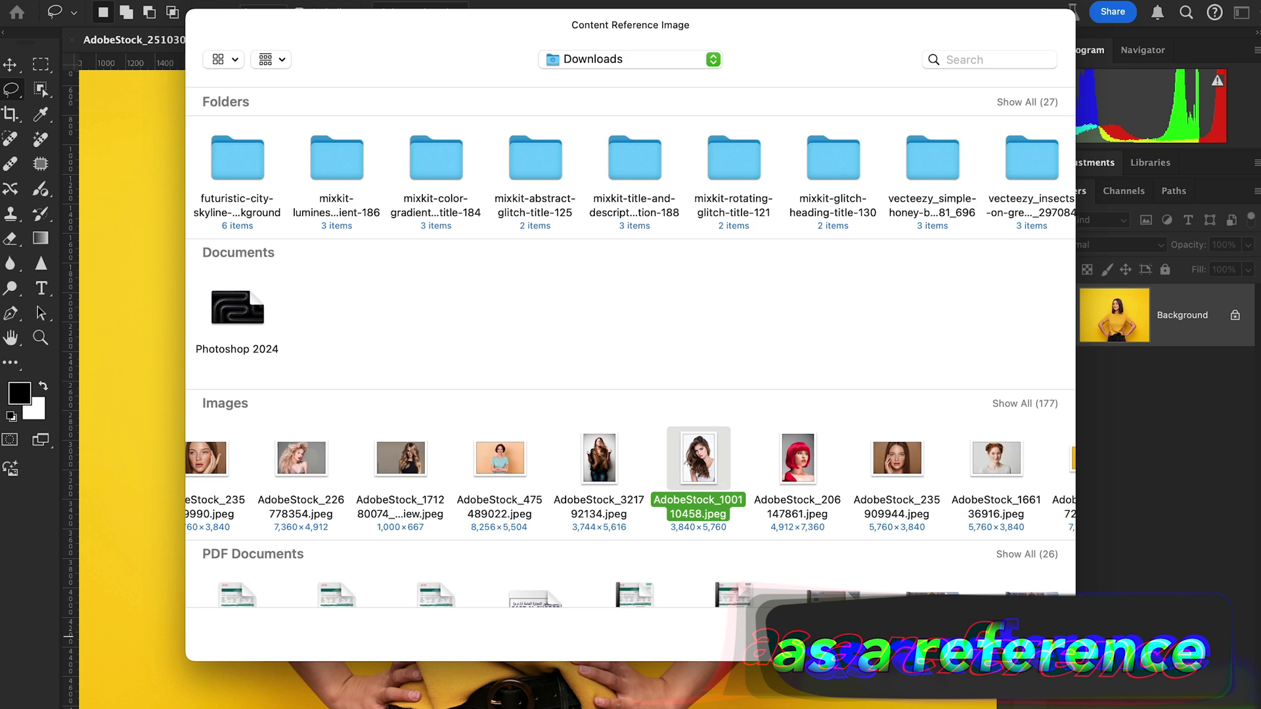
key("Return")
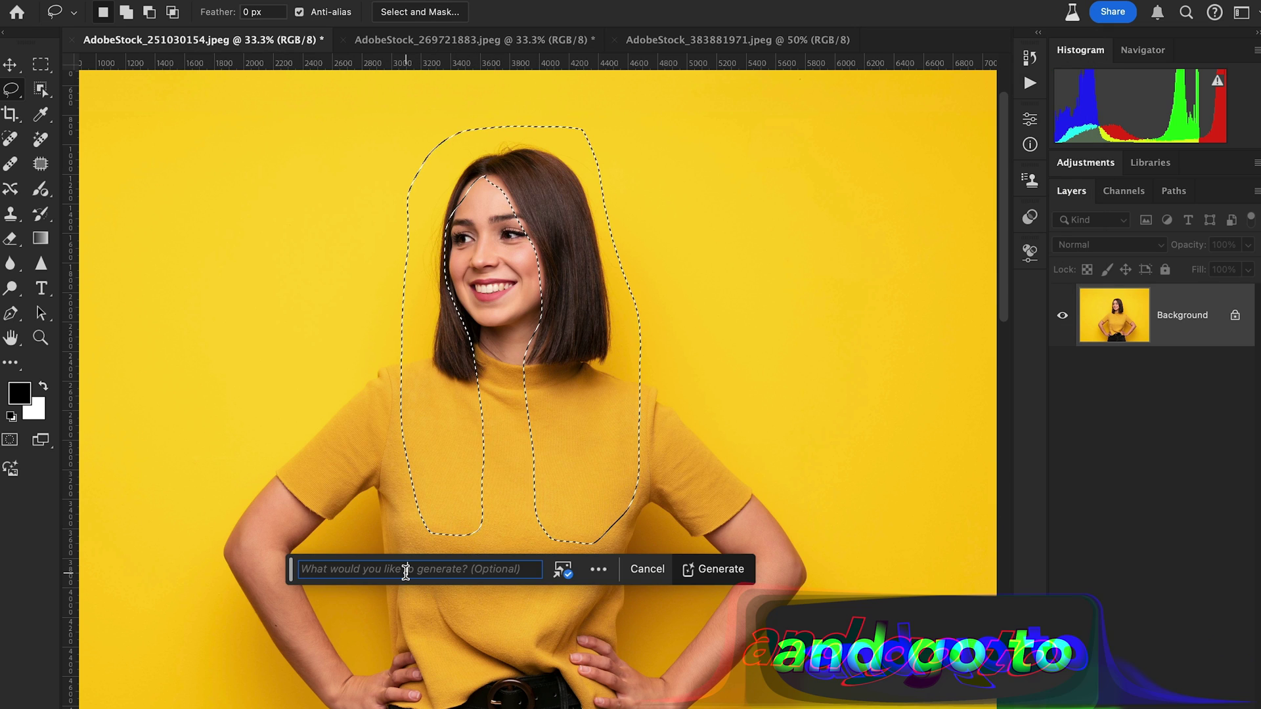
Step: Generate from the prompt 'hairs' to give the woman long dark-brown wavy hair on a hairs layer
type("hairs")
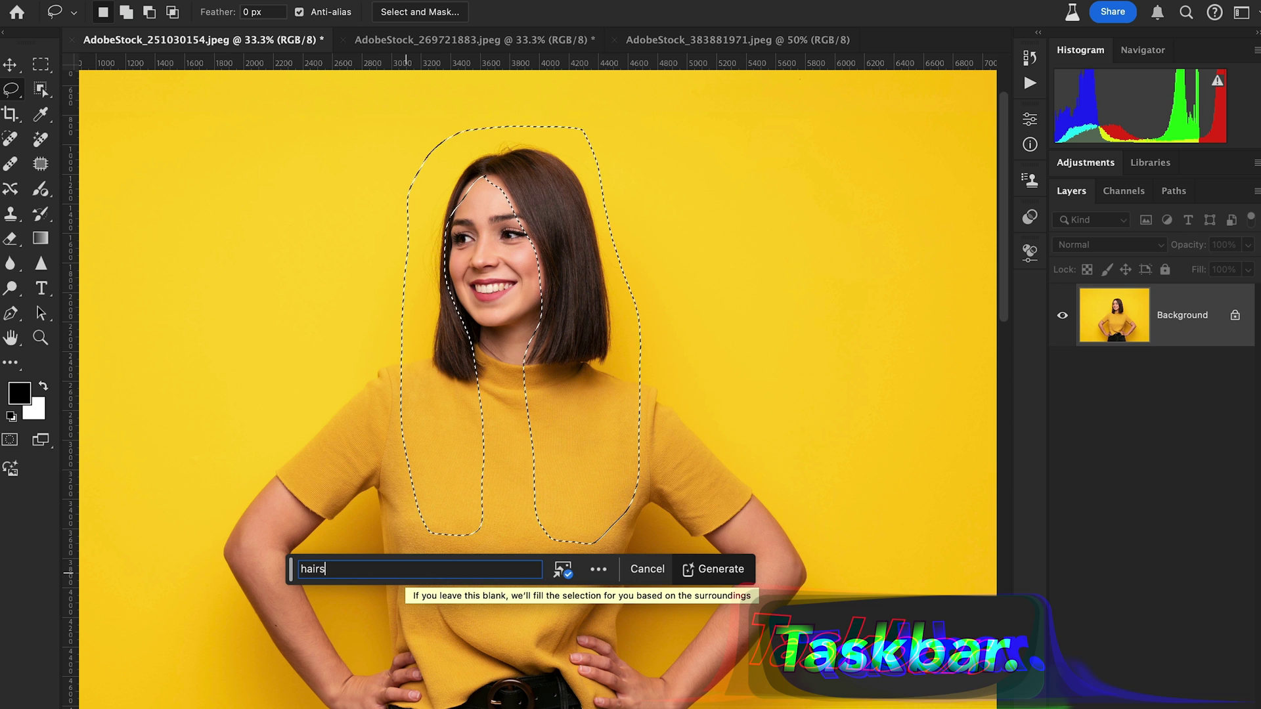
left_click(718, 573)
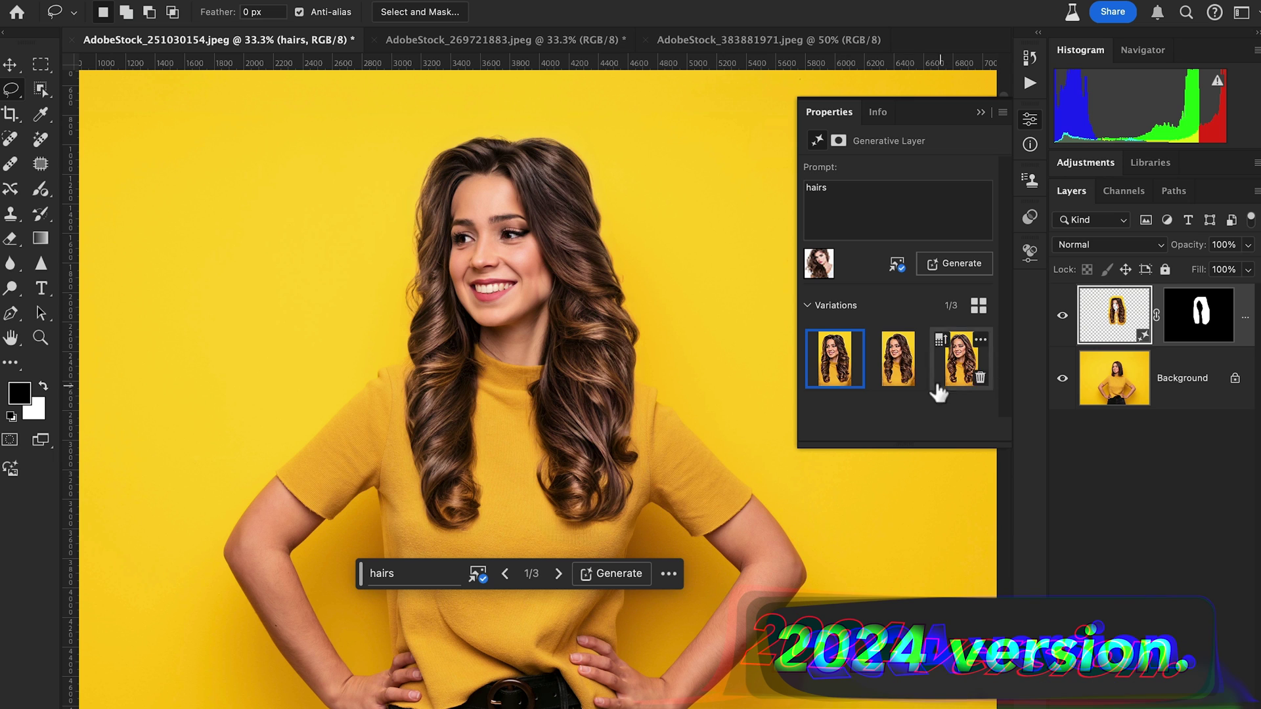
left_click(899, 374)
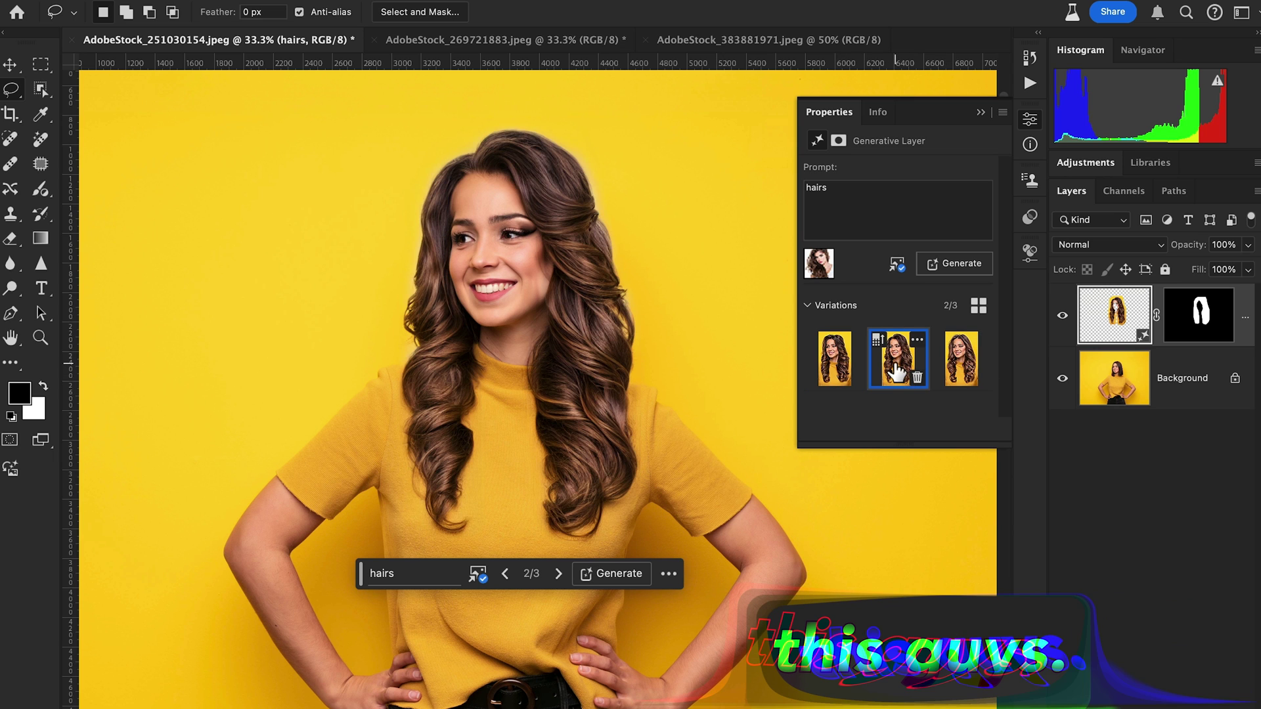
left_click(960, 368)
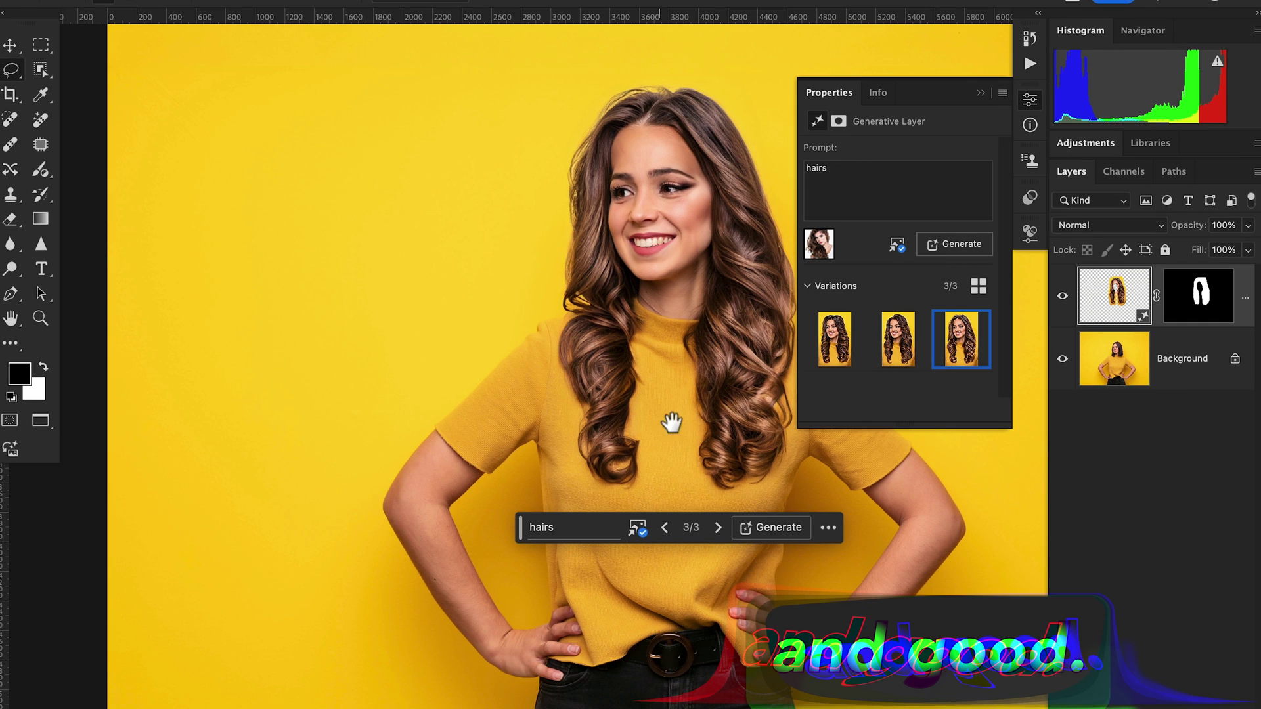
scroll(647, 427, "right", 3)
left_click(829, 355)
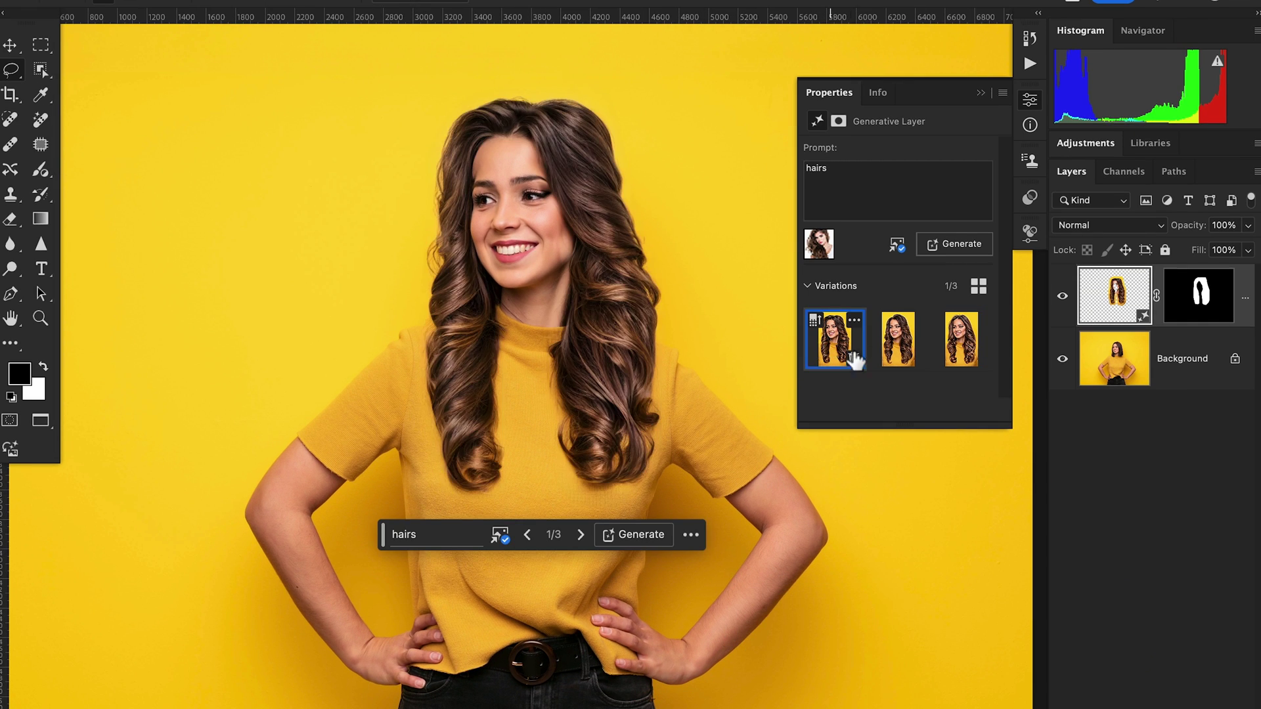
left_click(895, 340)
left_click(959, 350)
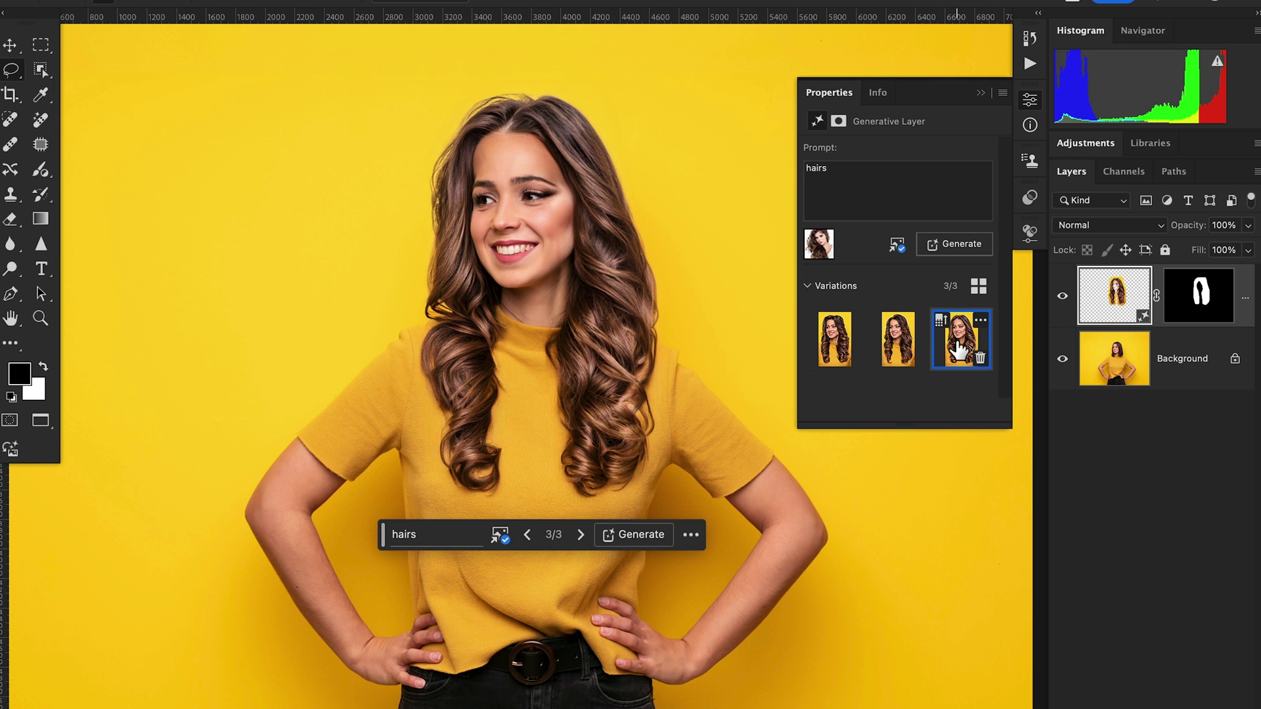
scroll(636, 293, "up", 3)
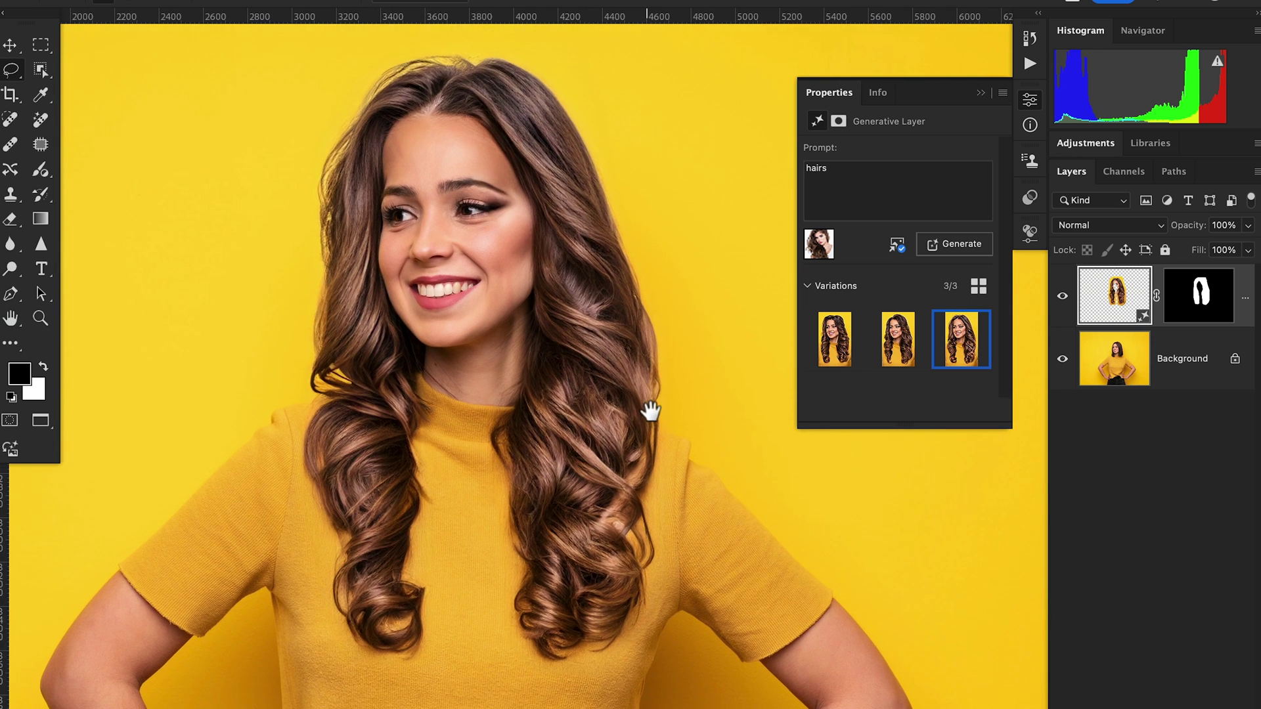
left_click(898, 340)
left_click(834, 340)
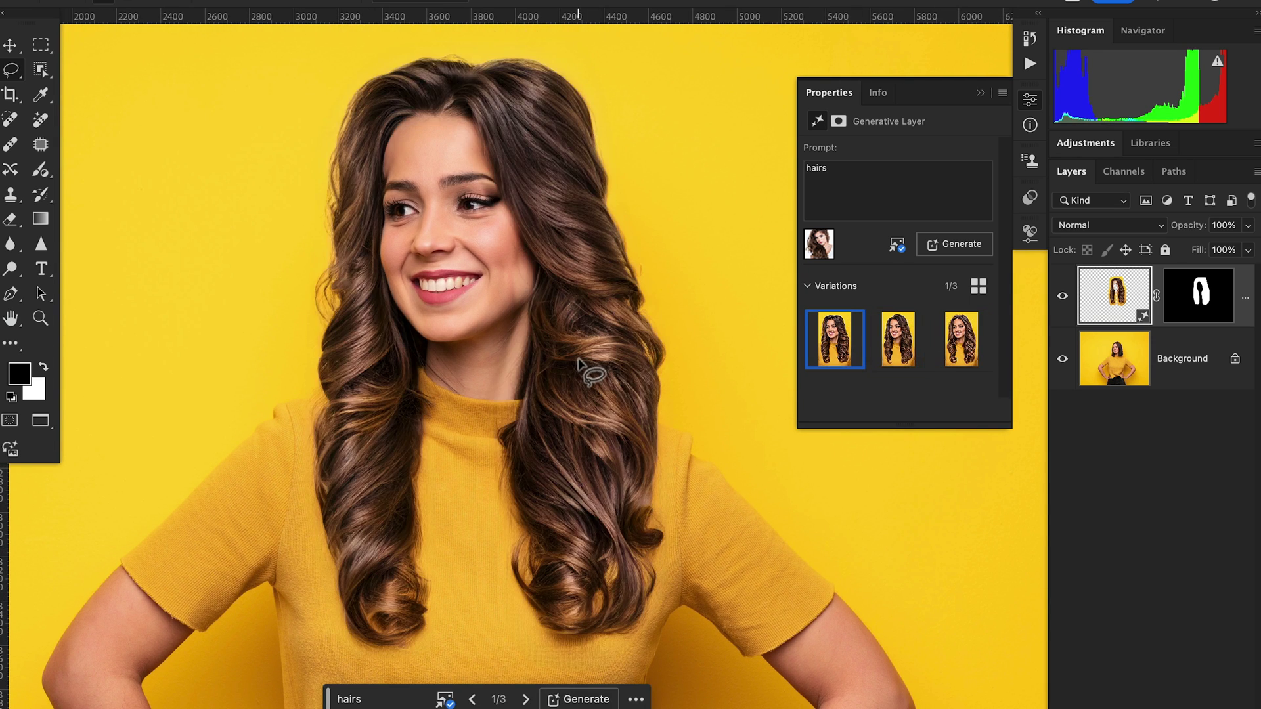
scroll(578, 366, "down", 1)
scroll(578, 365, "down", 2)
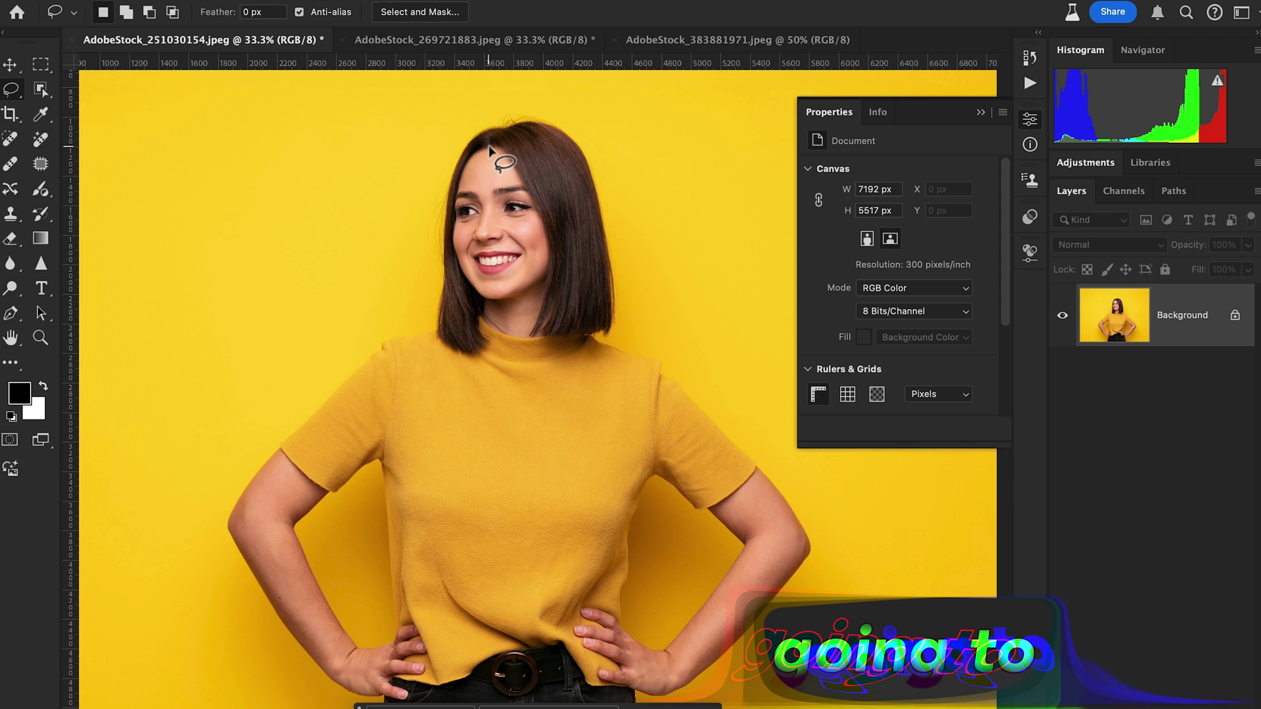
Step: Lasso a loop down the left side of the hair and sweater and back up to the head
left_click_drag(489, 148, 469, 160)
left_click_drag(461, 181, 450, 214)
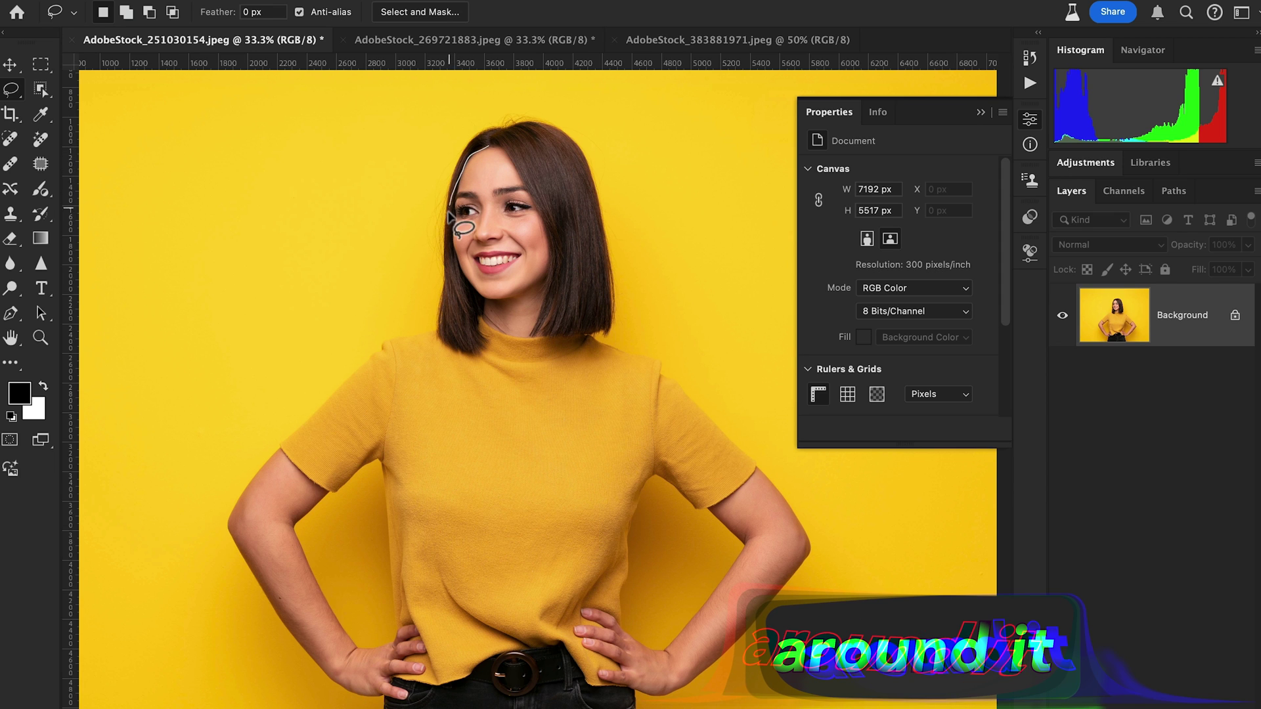
left_click_drag(461, 301, 471, 324)
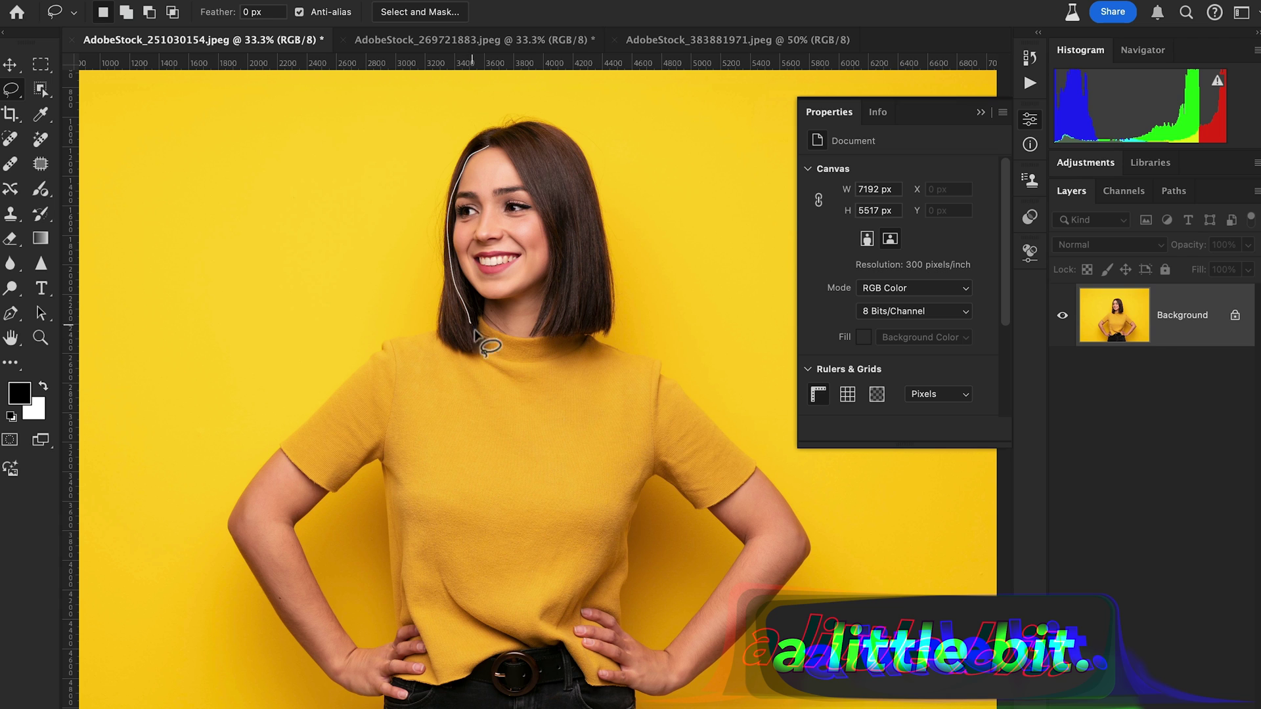
left_click_drag(488, 445, 489, 469)
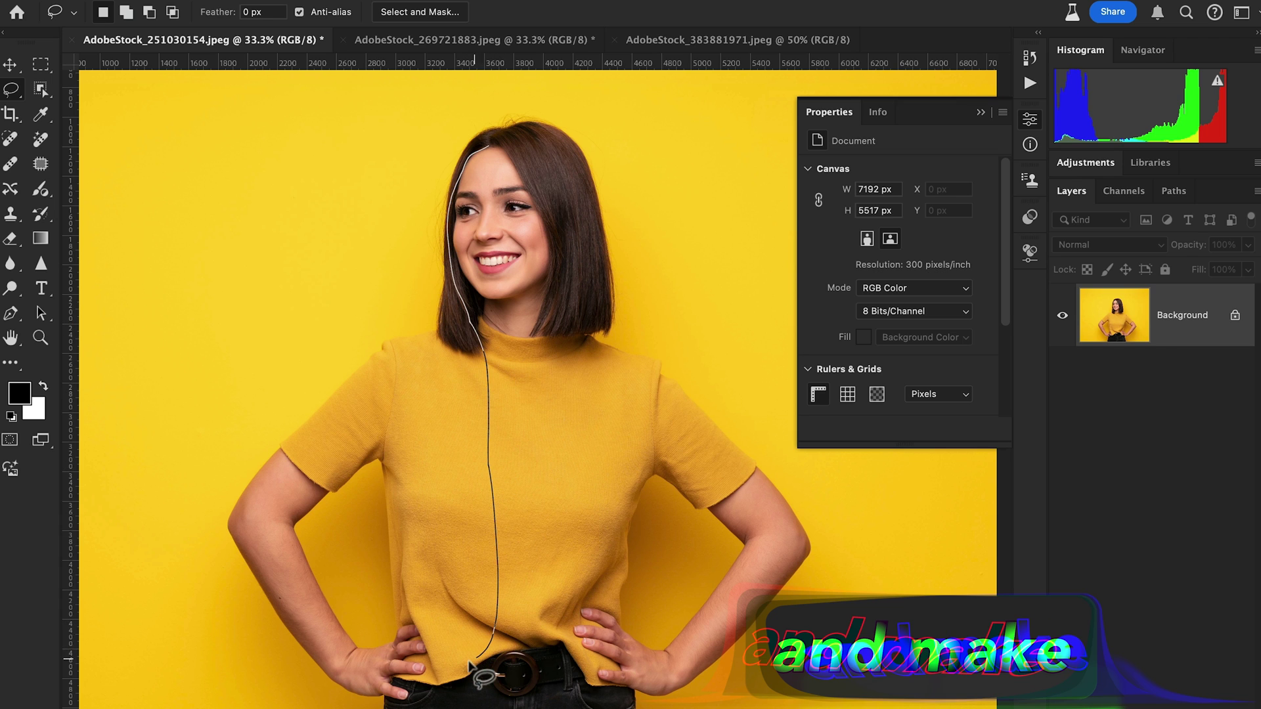
mouse_move(470, 664)
left_mouse_down()
mouse_move(425, 649)
mouse_move(409, 558)
left_mouse_up()
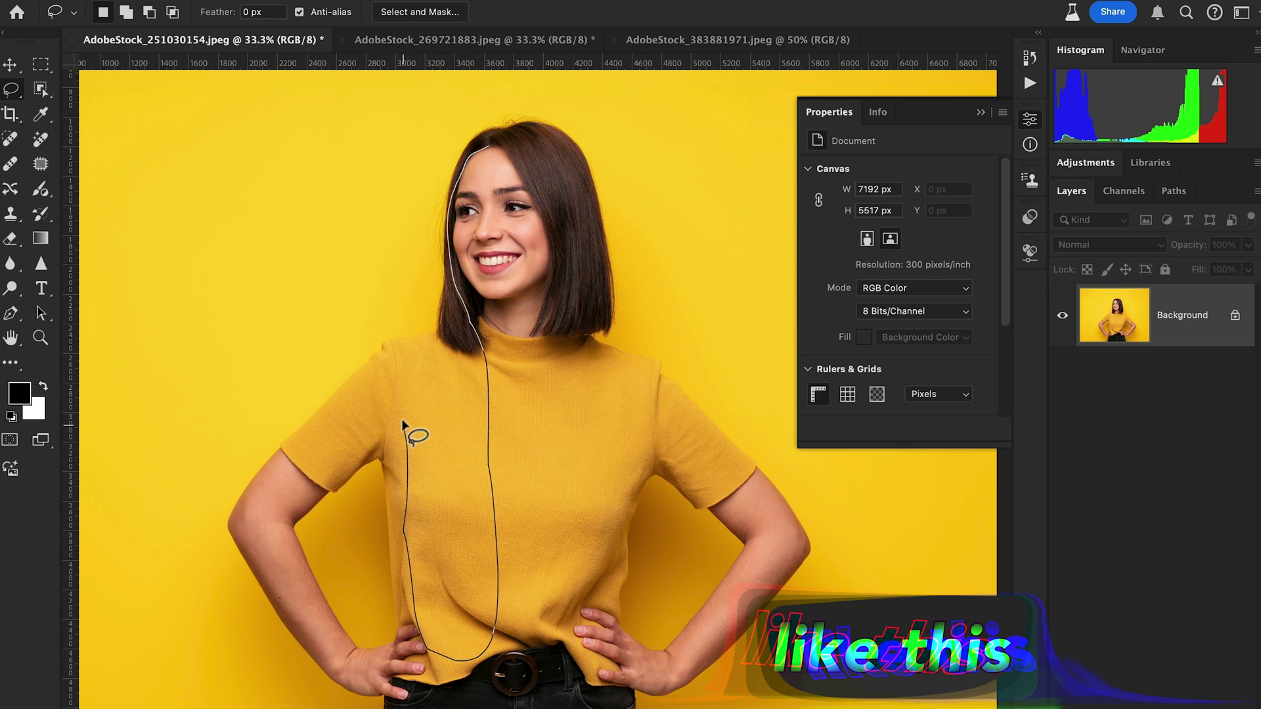
left_click_drag(403, 422, 396, 235)
mouse_move(413, 153)
left_mouse_down()
mouse_move(450, 114)
mouse_move(488, 146)
left_mouse_up()
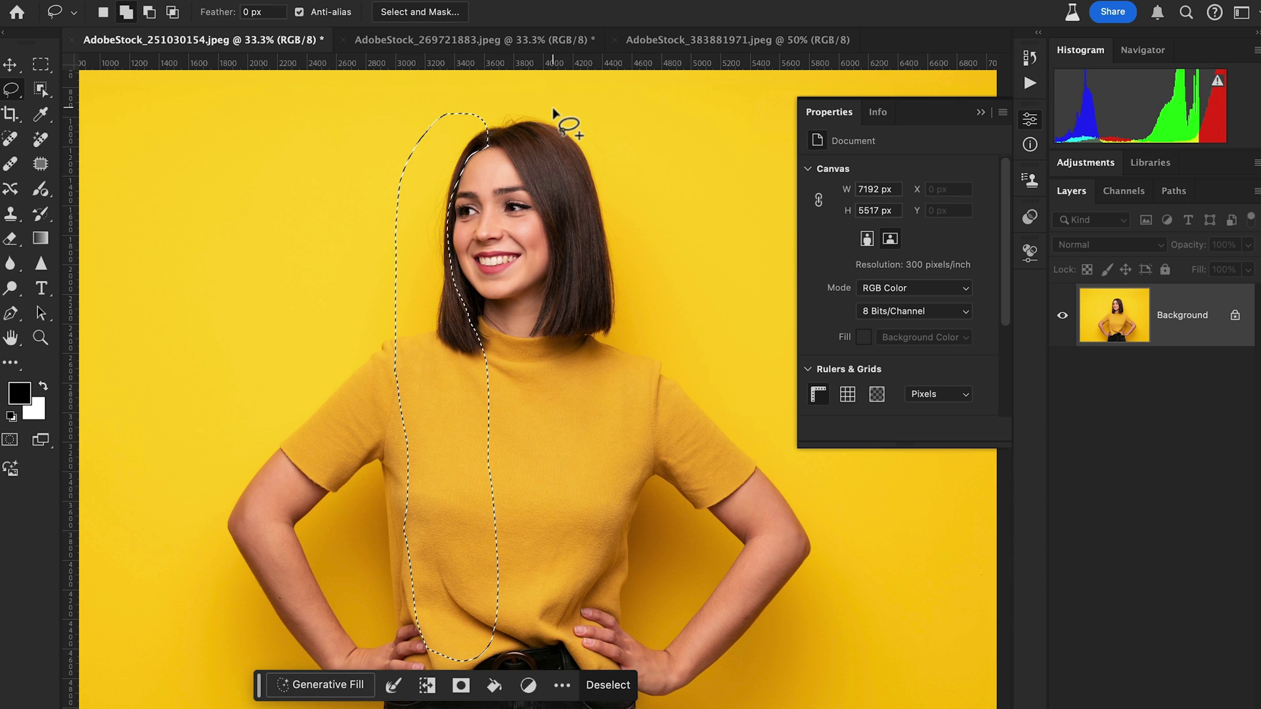
Step: Shift-add a second lasso loop covering the right side of the hair and sweater
key("shift")
left_click_drag(547, 109, 525, 121)
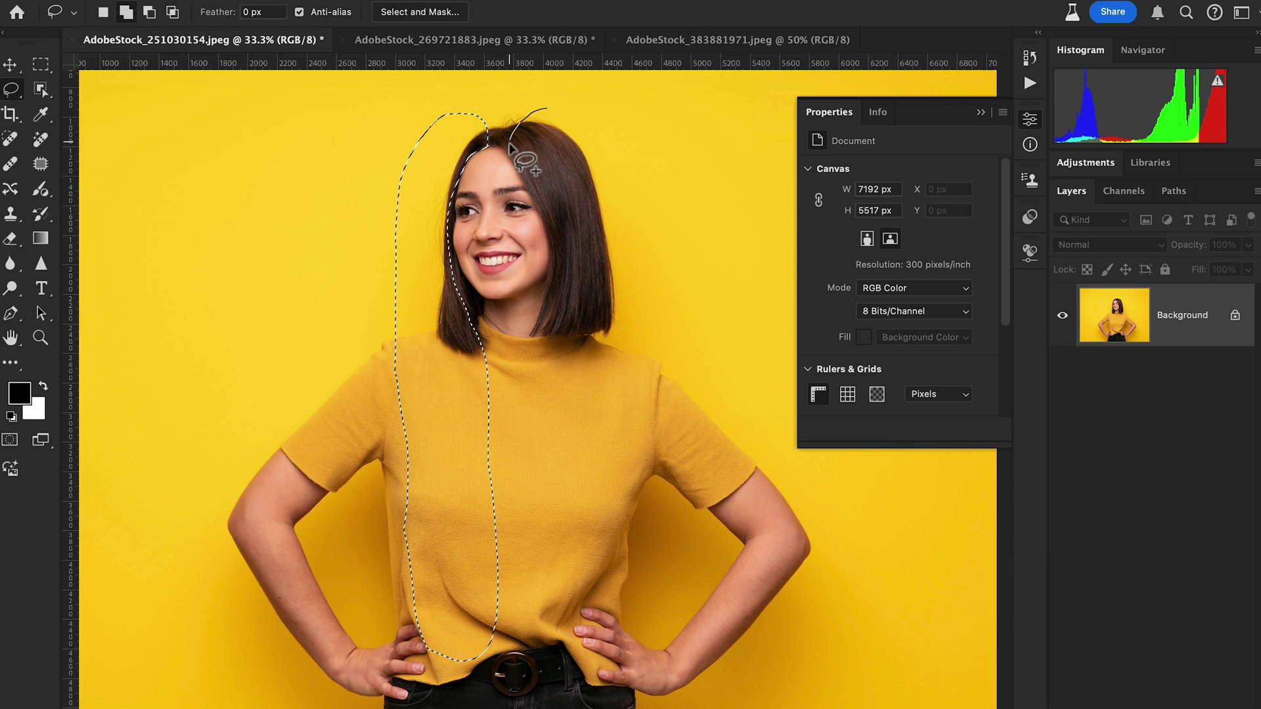
mouse_move(533, 218)
left_mouse_down()
mouse_move(526, 542)
mouse_move(538, 640)
mouse_move(558, 651)
mouse_move(595, 635)
mouse_move(613, 591)
mouse_move(671, 361)
left_mouse_up()
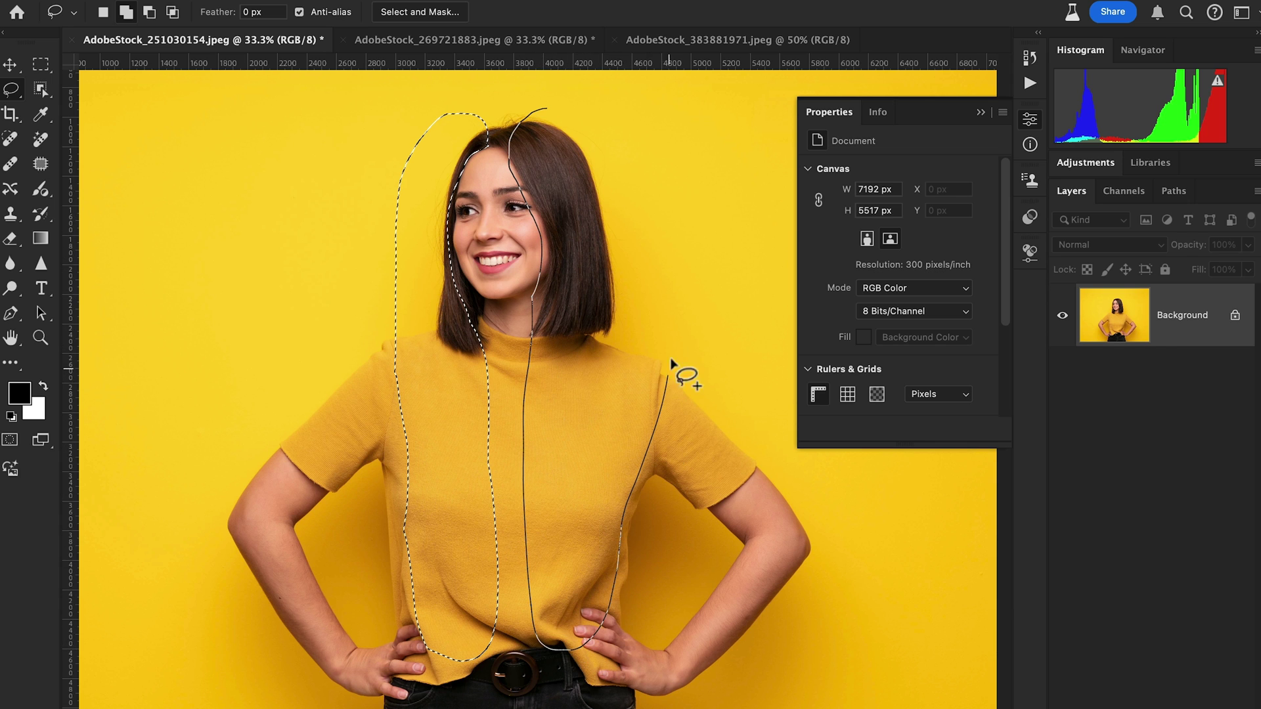
left_click_drag(538, 112, 539, 109)
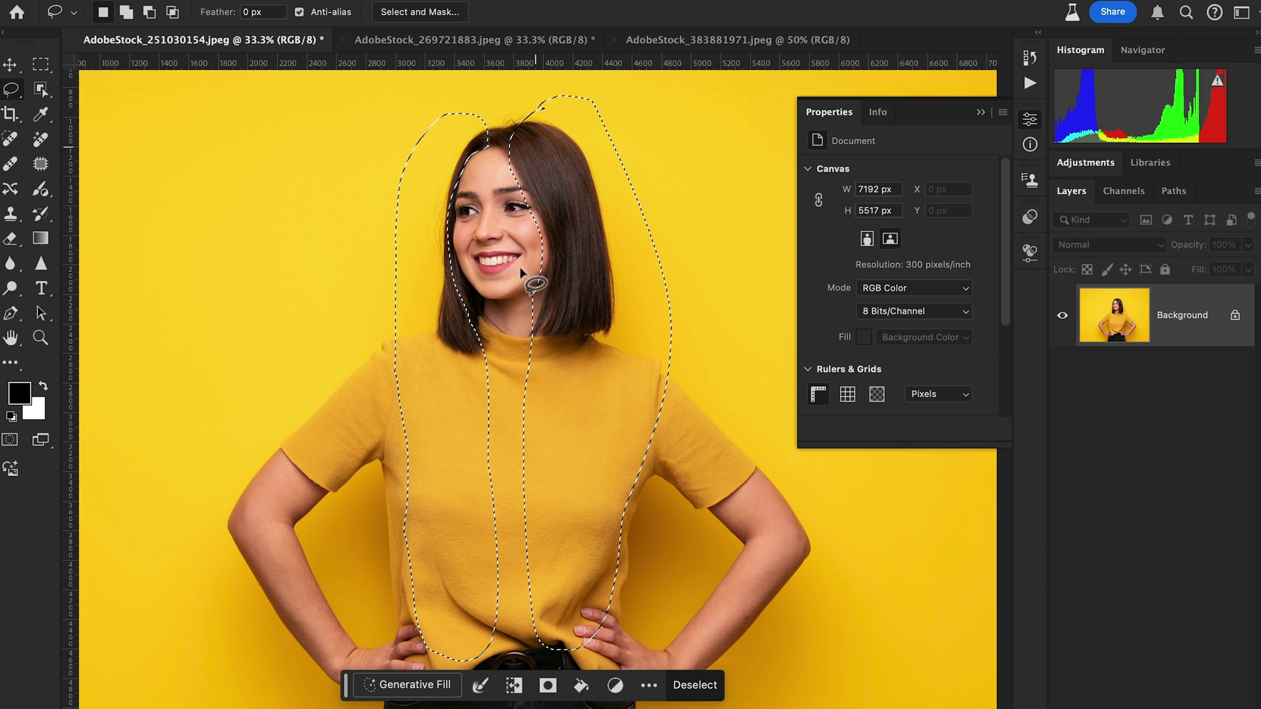
Step: Generate long straight brown hair from the prompt 'hairs' without a reference image
left_click(398, 687)
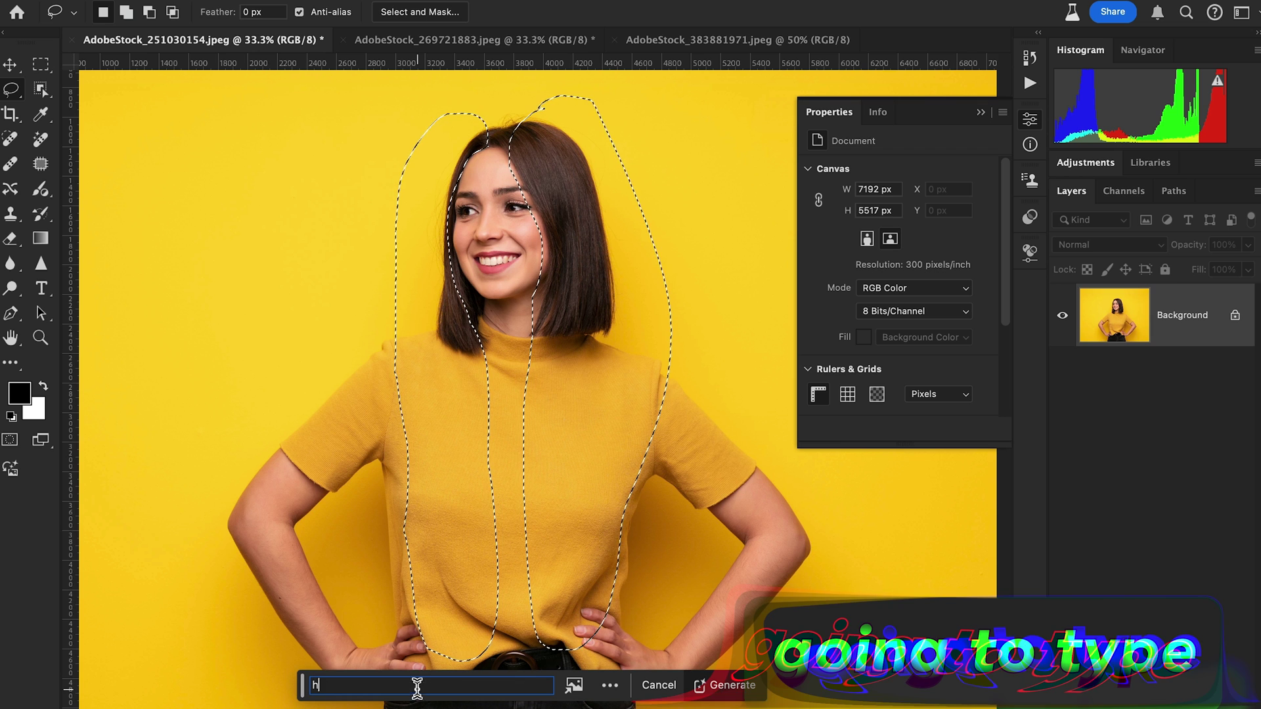
type("hairs")
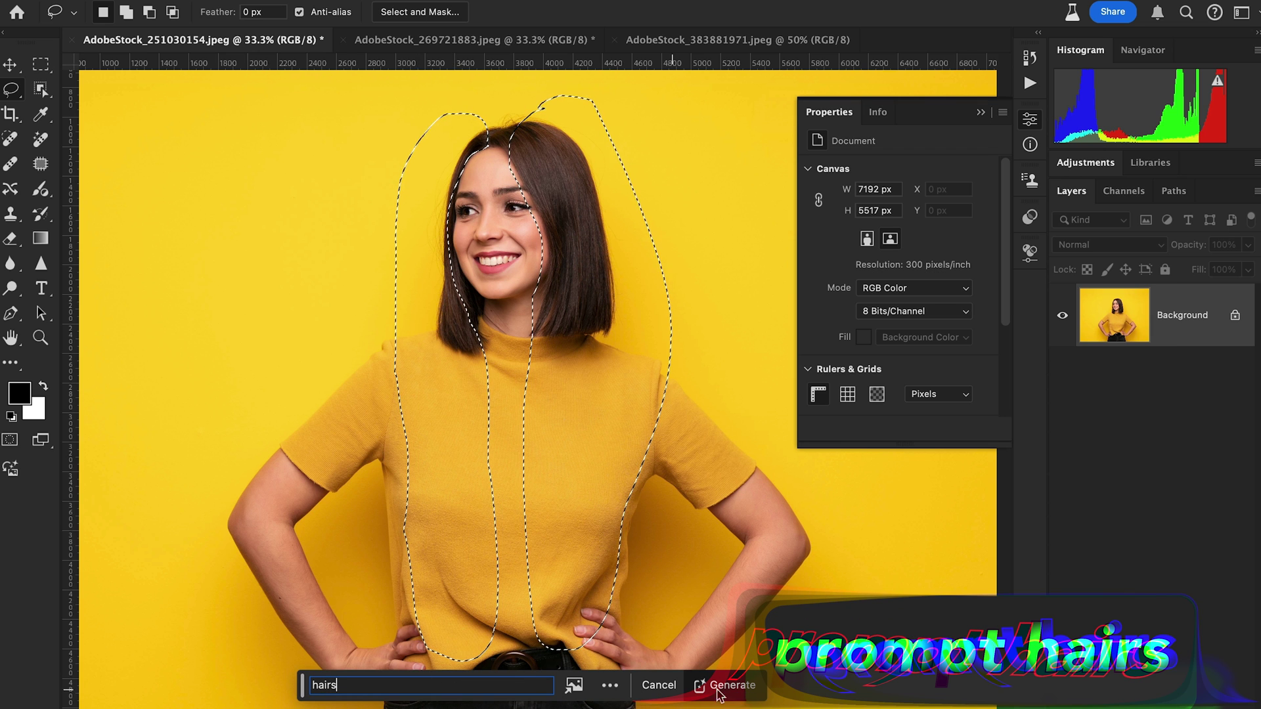
mouse_move(571, 683)
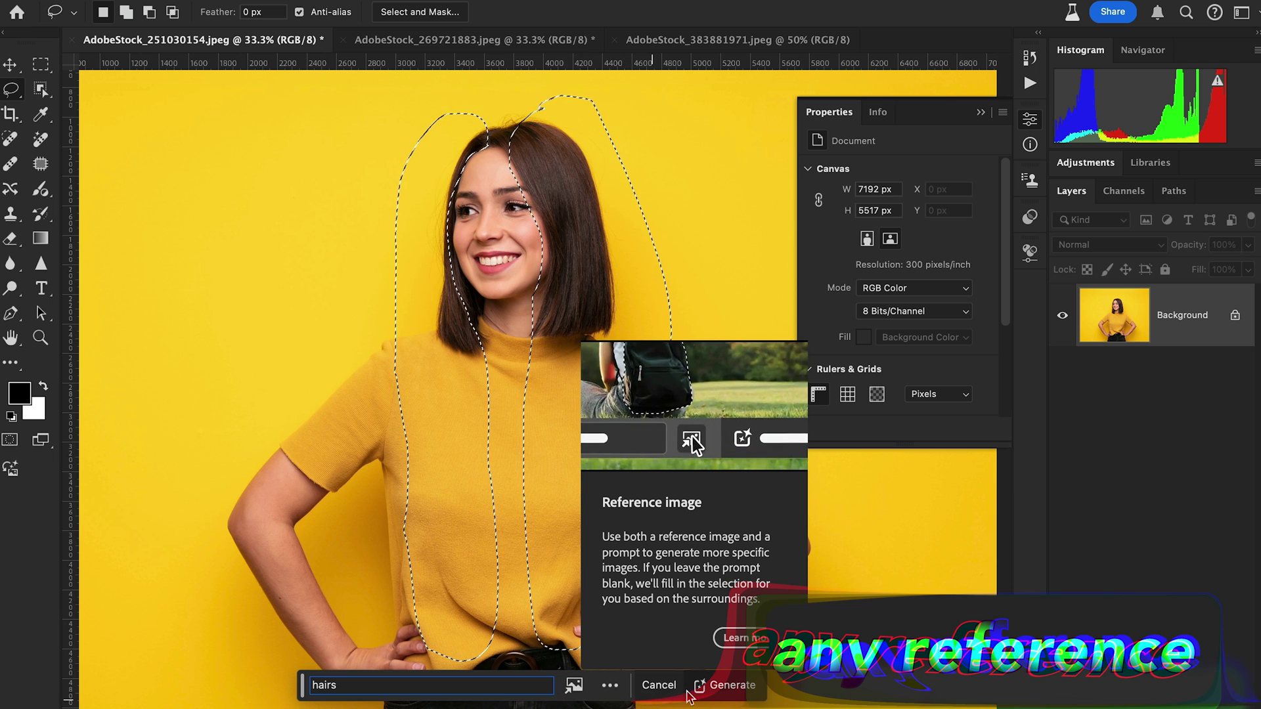
left_click(723, 691)
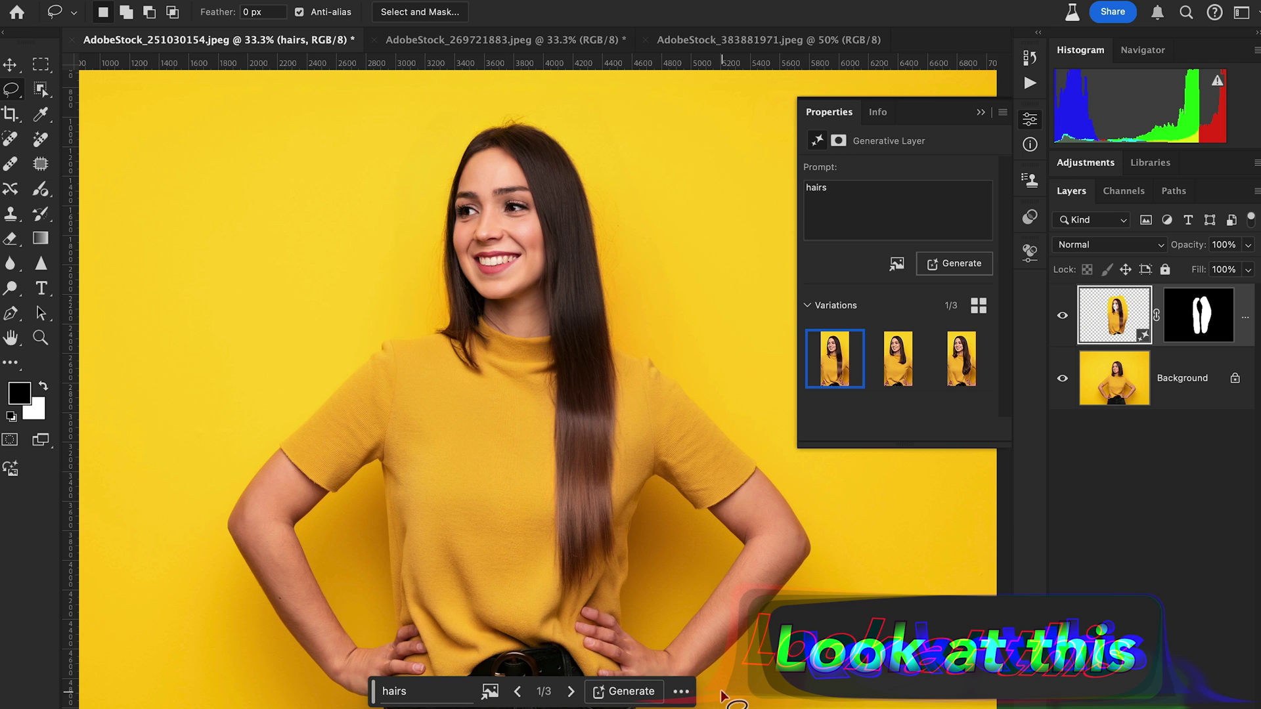
Step: Compare the hair variations, settle on variation 3, and toggle the layer to compare with the original
left_click(572, 693)
left_click(572, 693)
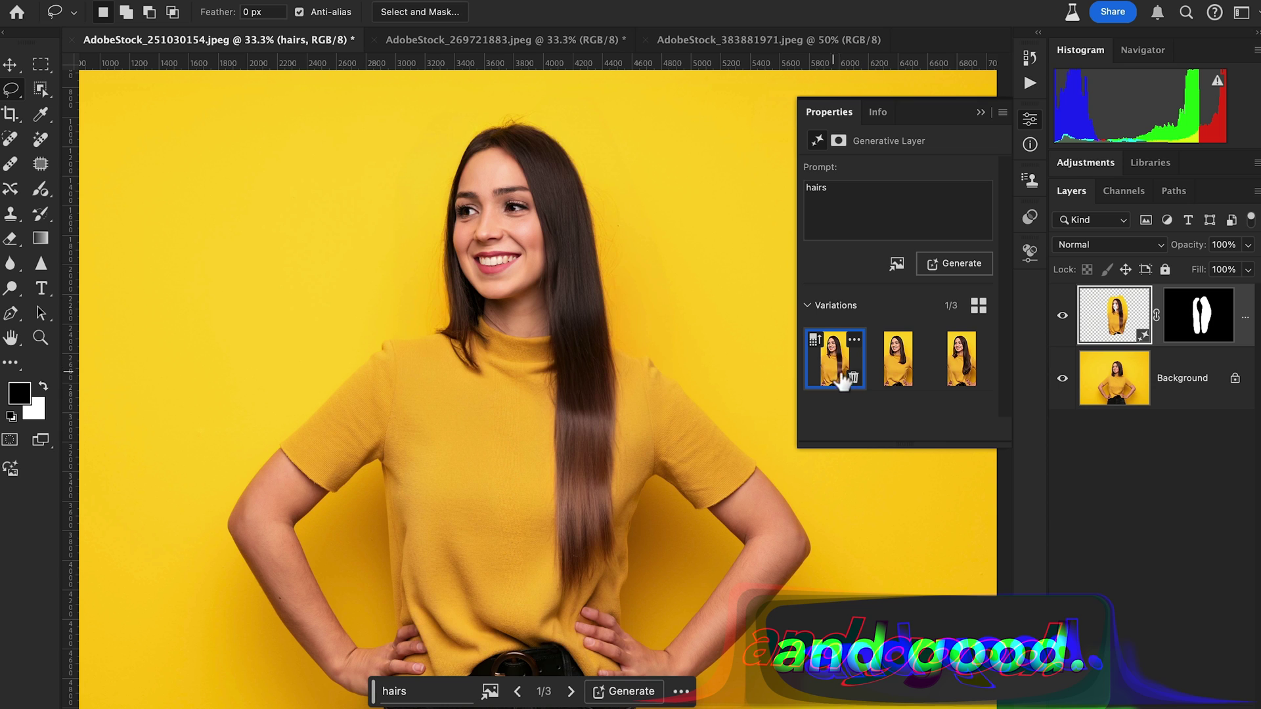
left_click(898, 362)
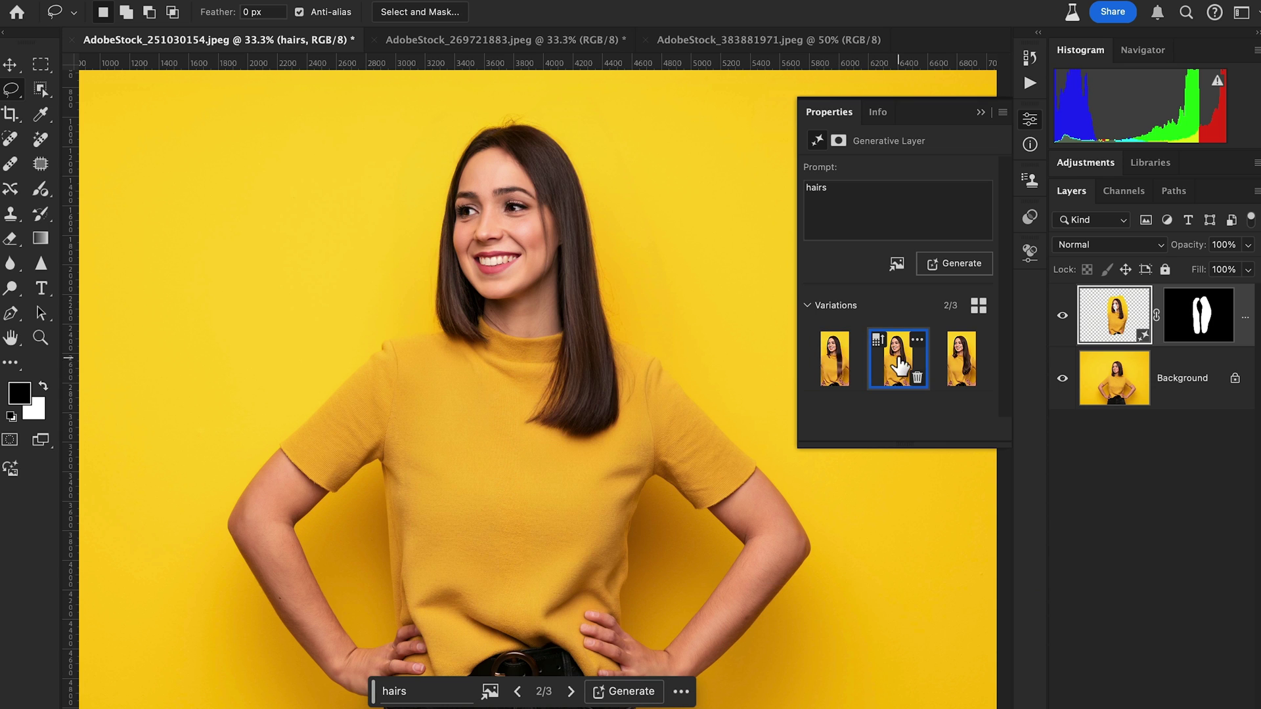
left_click(951, 371)
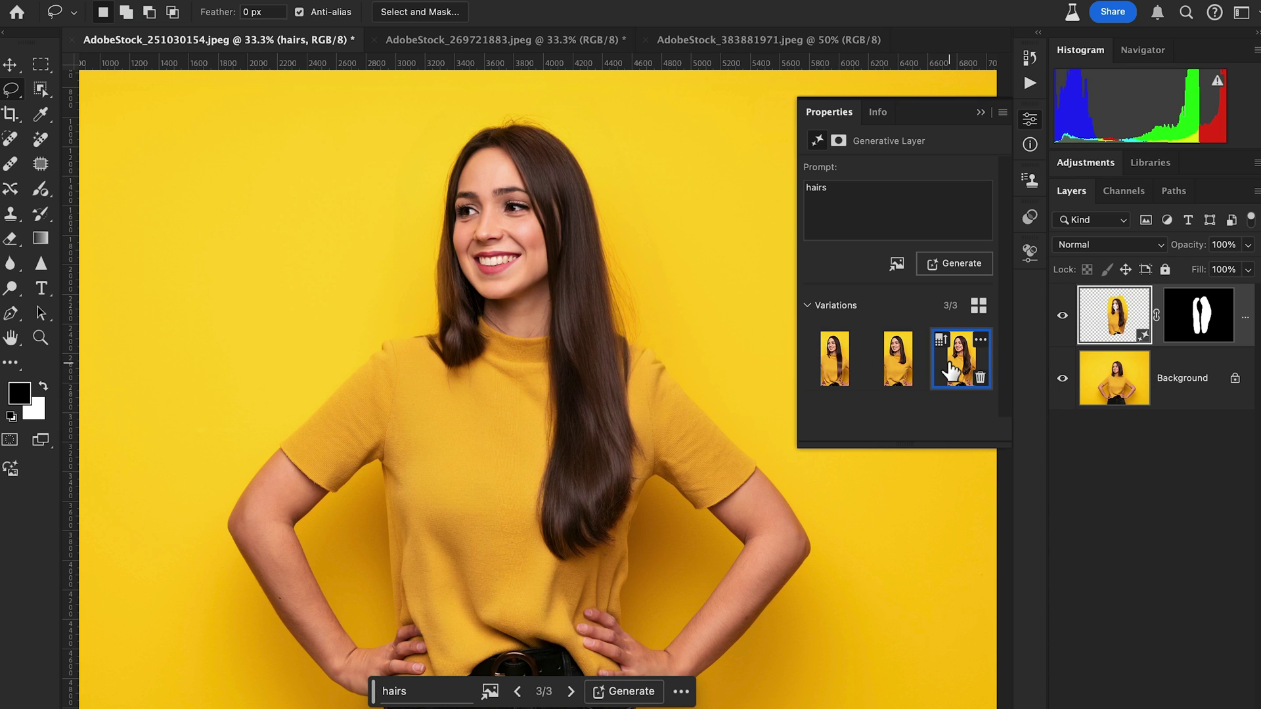
left_click(1063, 316)
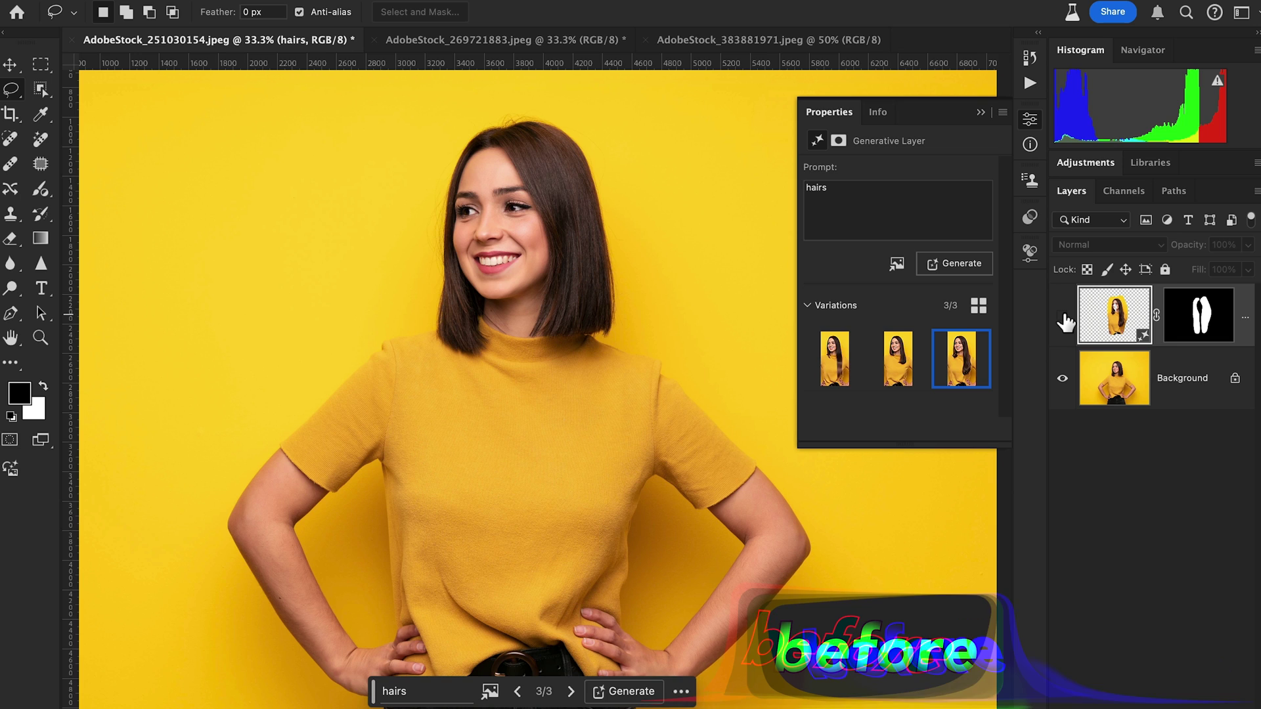
left_click(1063, 318)
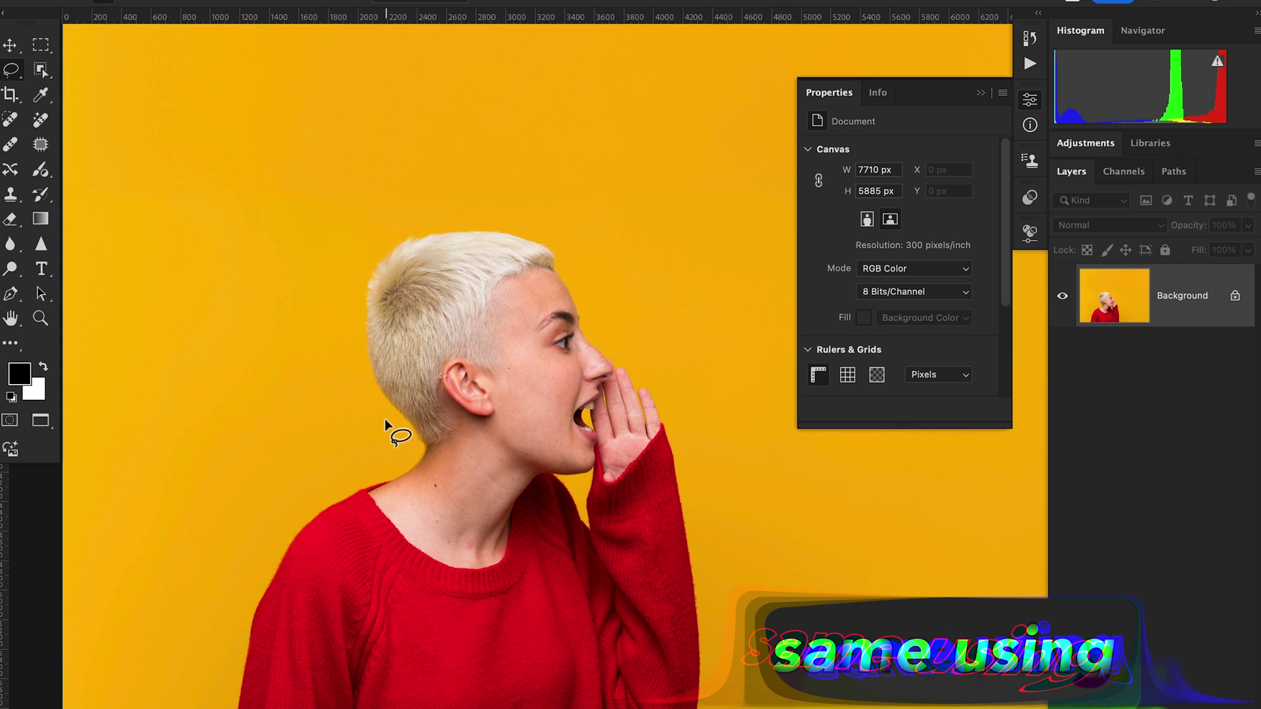
Step: Lasso around the blonde woman's head, from ear over the hairline to shoulder and back
left_click_drag(505, 381, 522, 329)
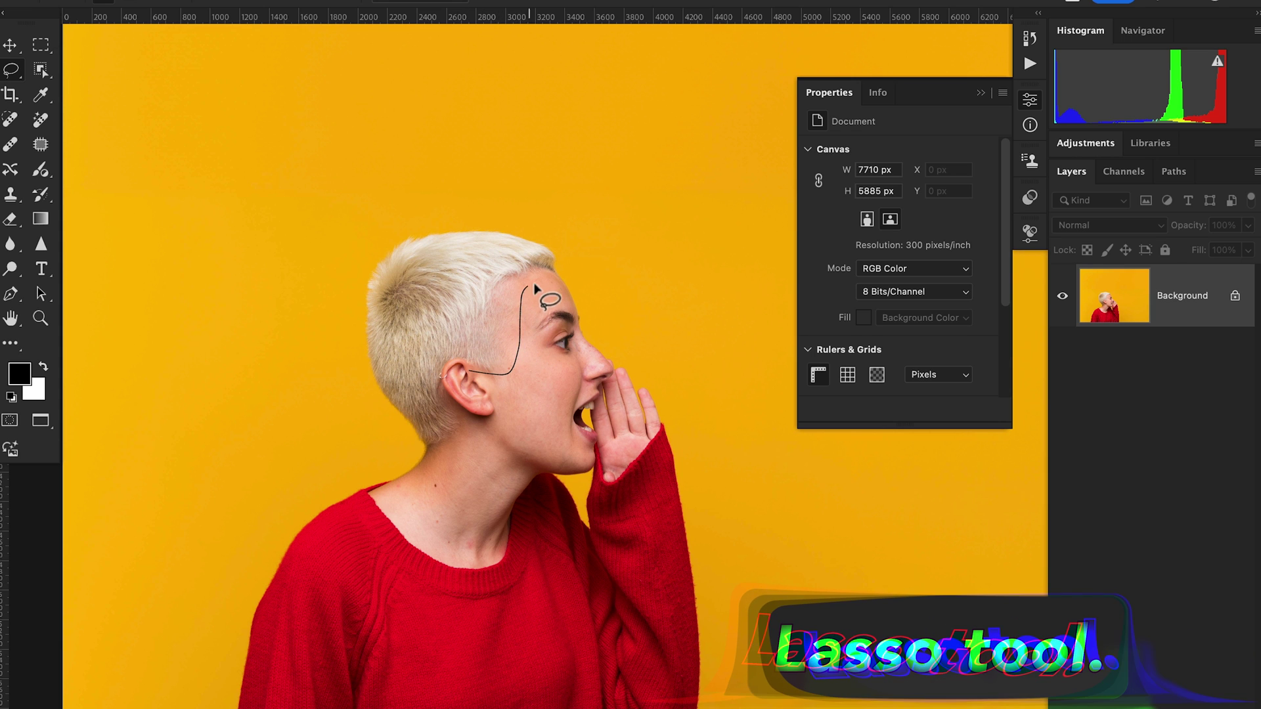
left_click_drag(534, 287, 566, 263)
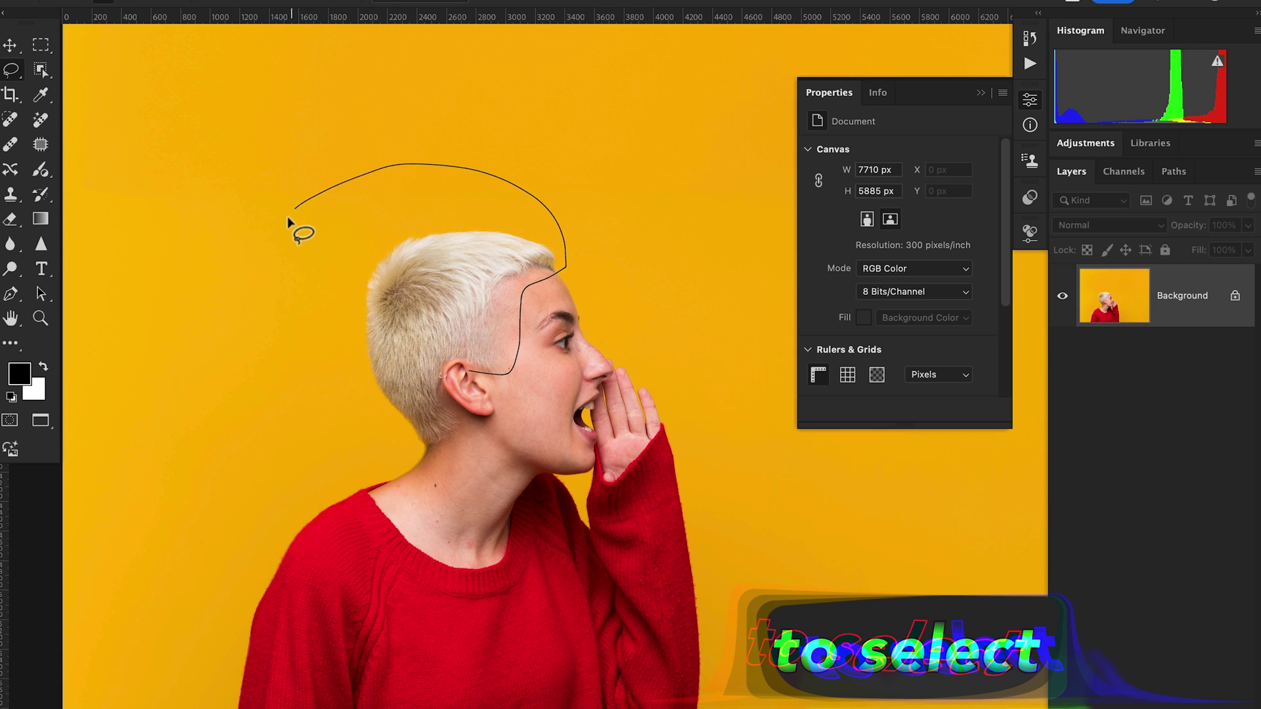
mouse_move(287, 220)
left_mouse_down()
mouse_move(217, 310)
mouse_move(184, 392)
mouse_move(180, 466)
left_mouse_up()
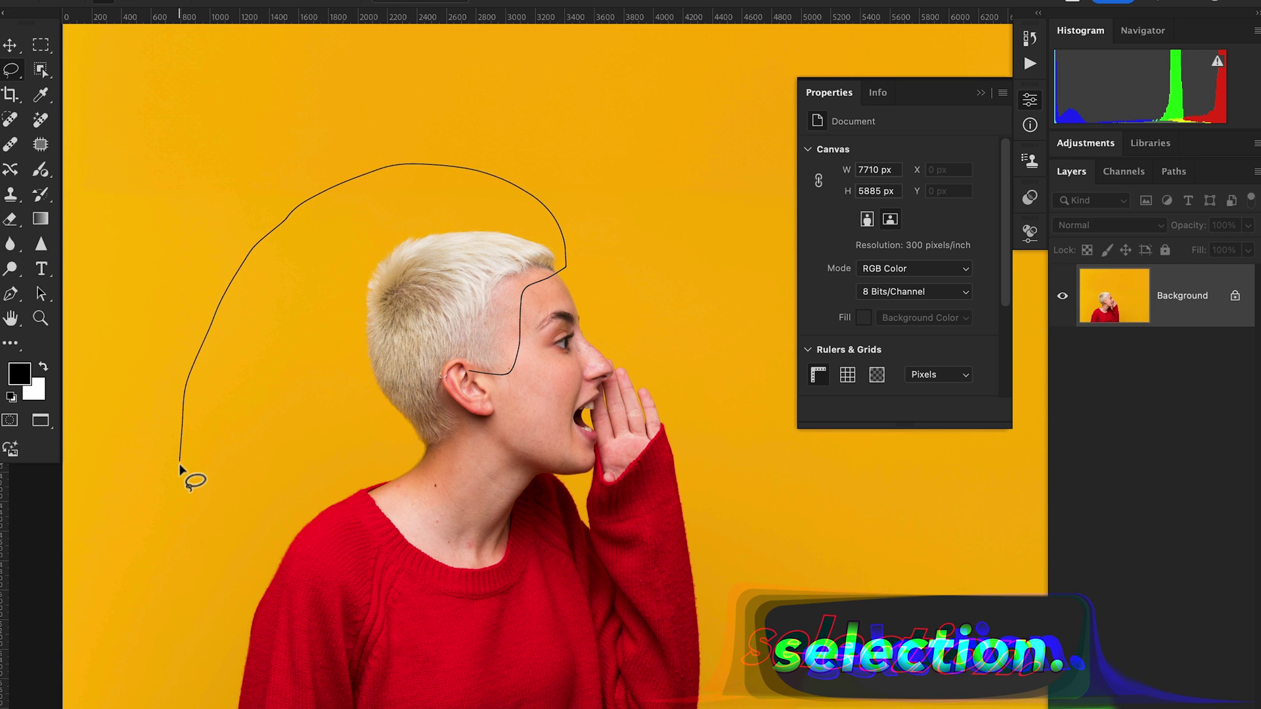
mouse_move(174, 545)
left_mouse_down()
mouse_move(186, 583)
mouse_move(212, 587)
mouse_move(283, 499)
mouse_move(410, 482)
left_mouse_up()
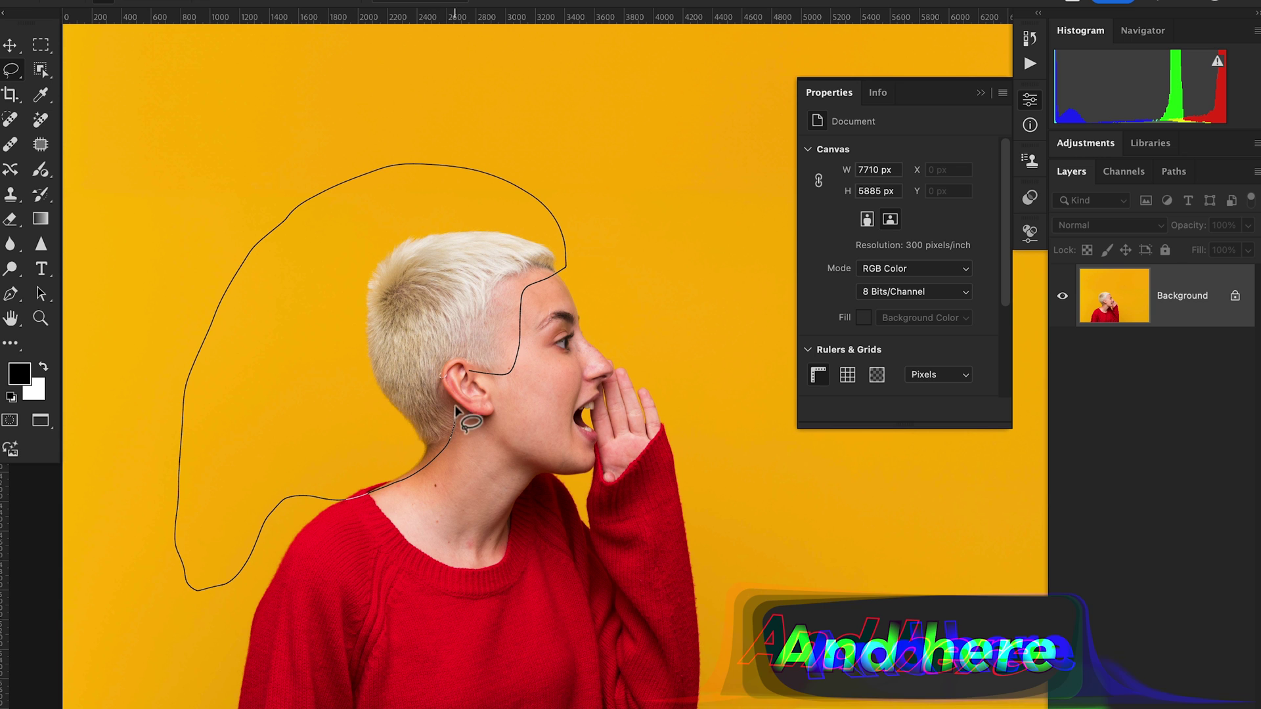
mouse_move(455, 407)
left_mouse_down()
mouse_move(448, 376)
mouse_move(470, 374)
left_mouse_up()
Step: Generate fill in the selection with the prompt 'hairs'
left_click(242, 615)
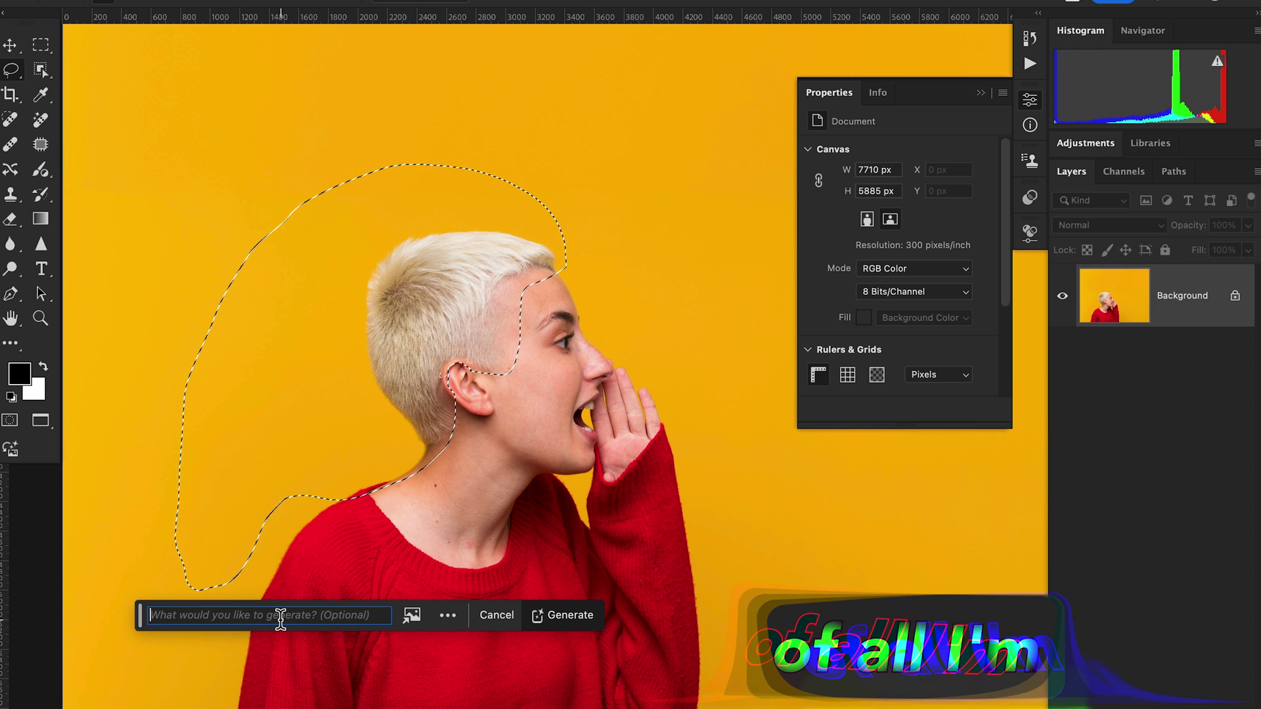
type("hair")
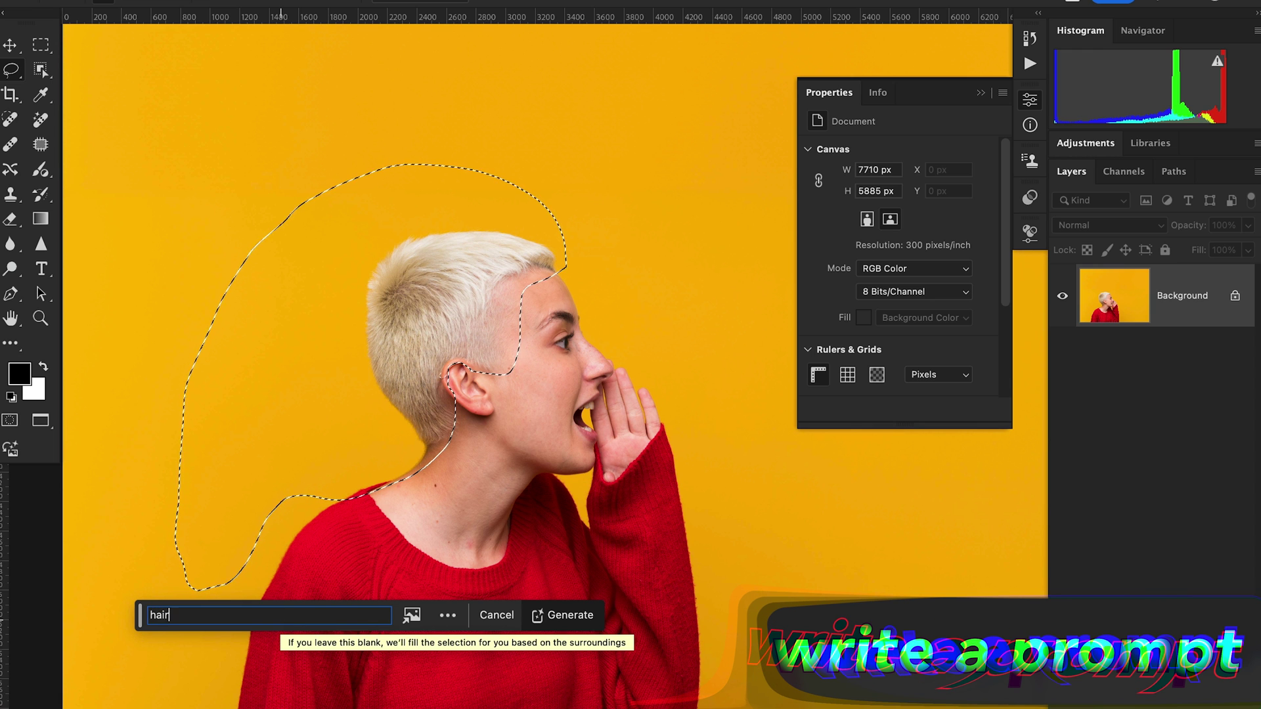
type("s")
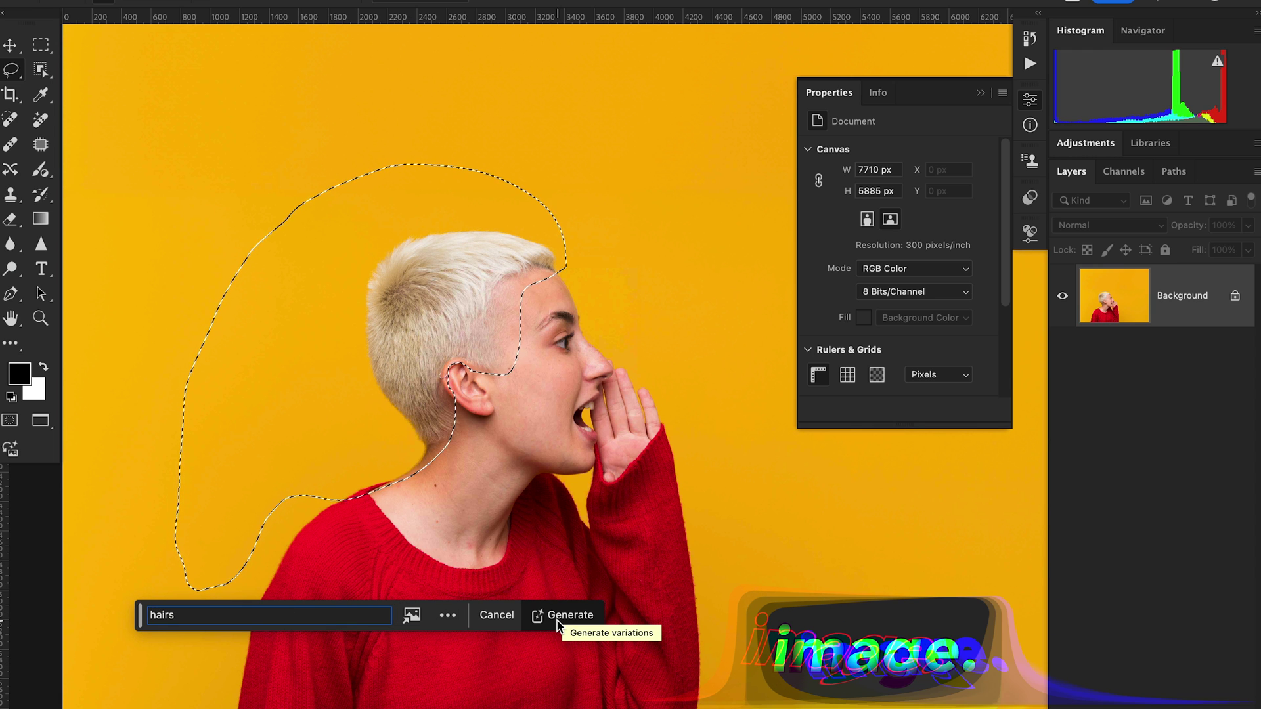
left_click(558, 617)
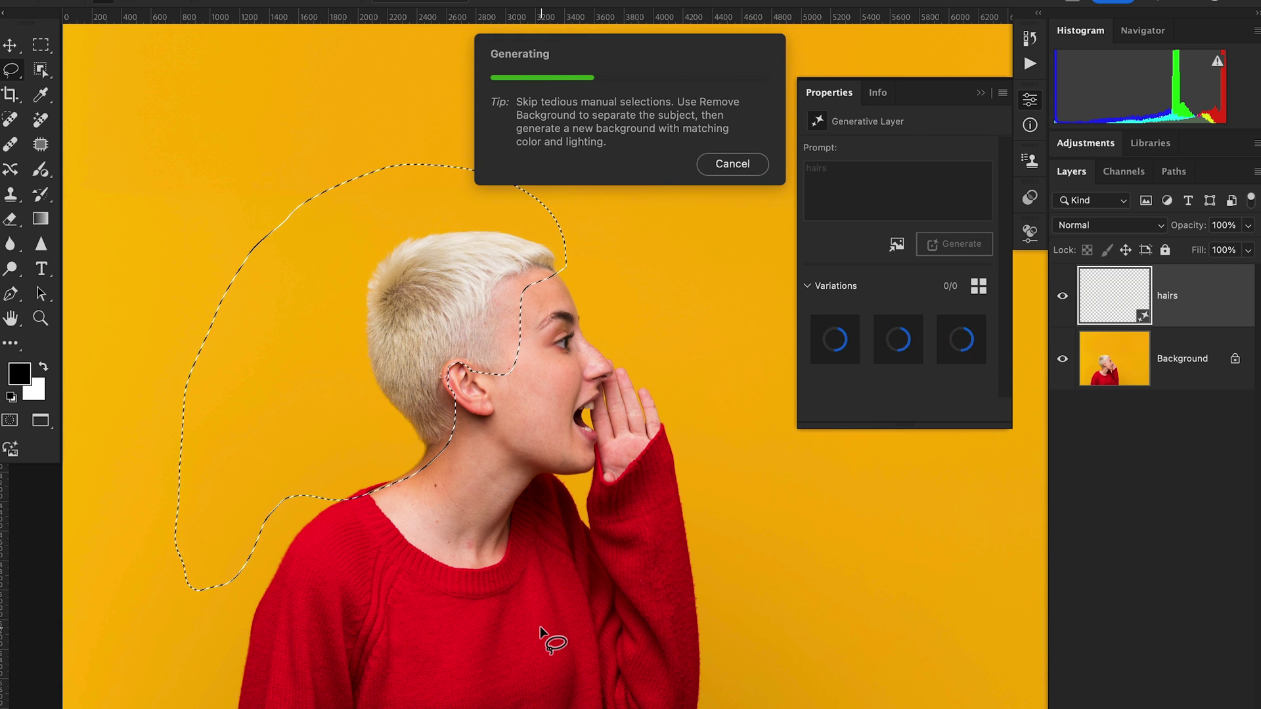
Step: Compare the hair variations against the original, settling on the blonde twisted first variation
left_click(900, 341)
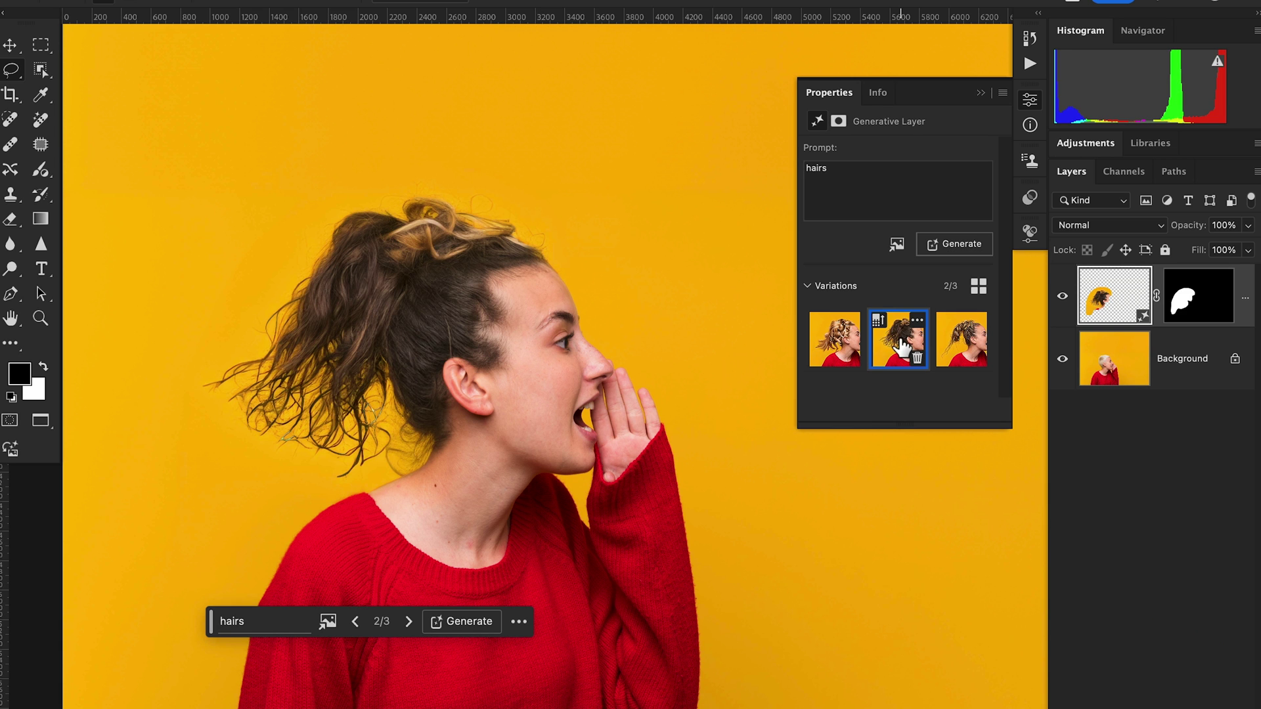
left_click(960, 340)
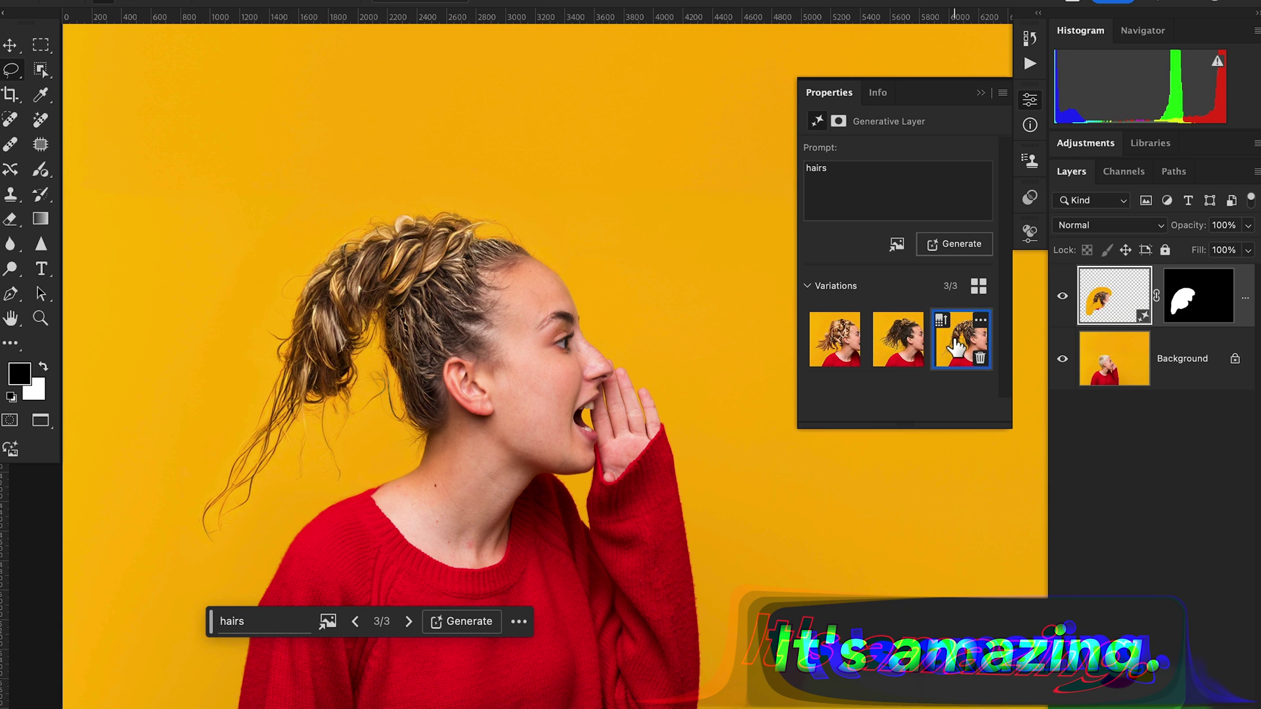
left_click(898, 338)
left_click(855, 352)
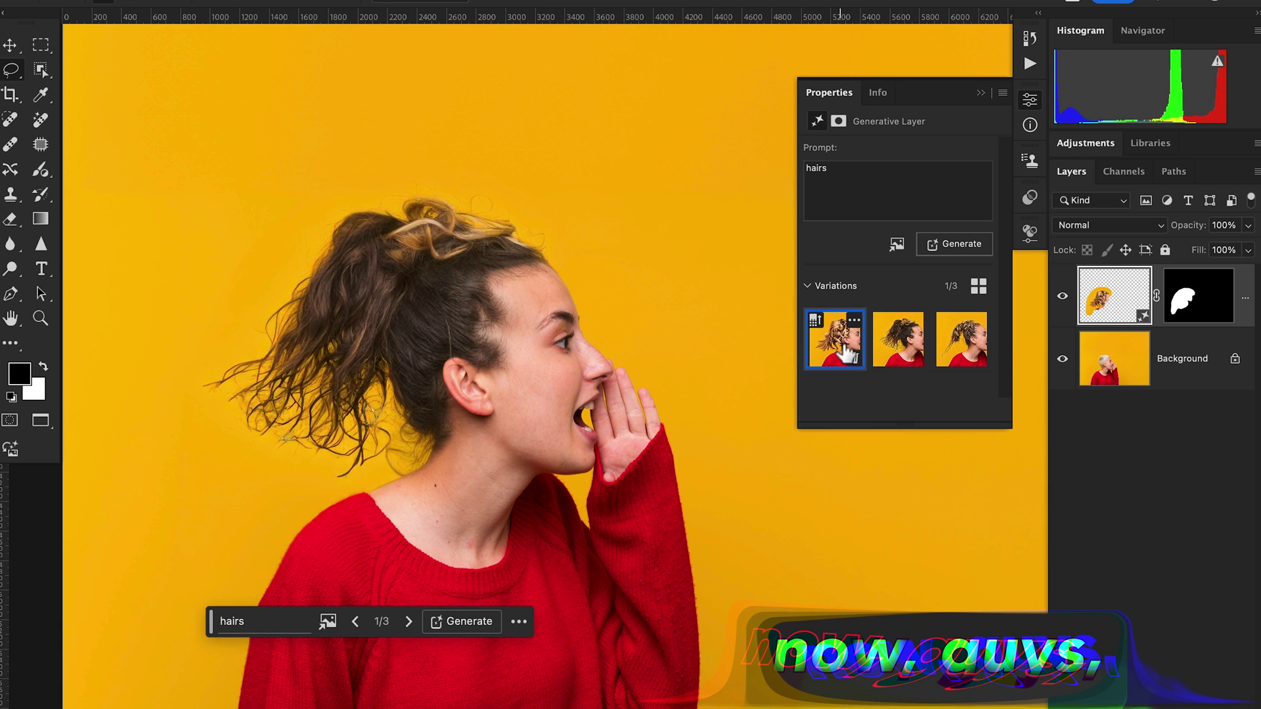
left_click(1064, 298)
left_click(1064, 299)
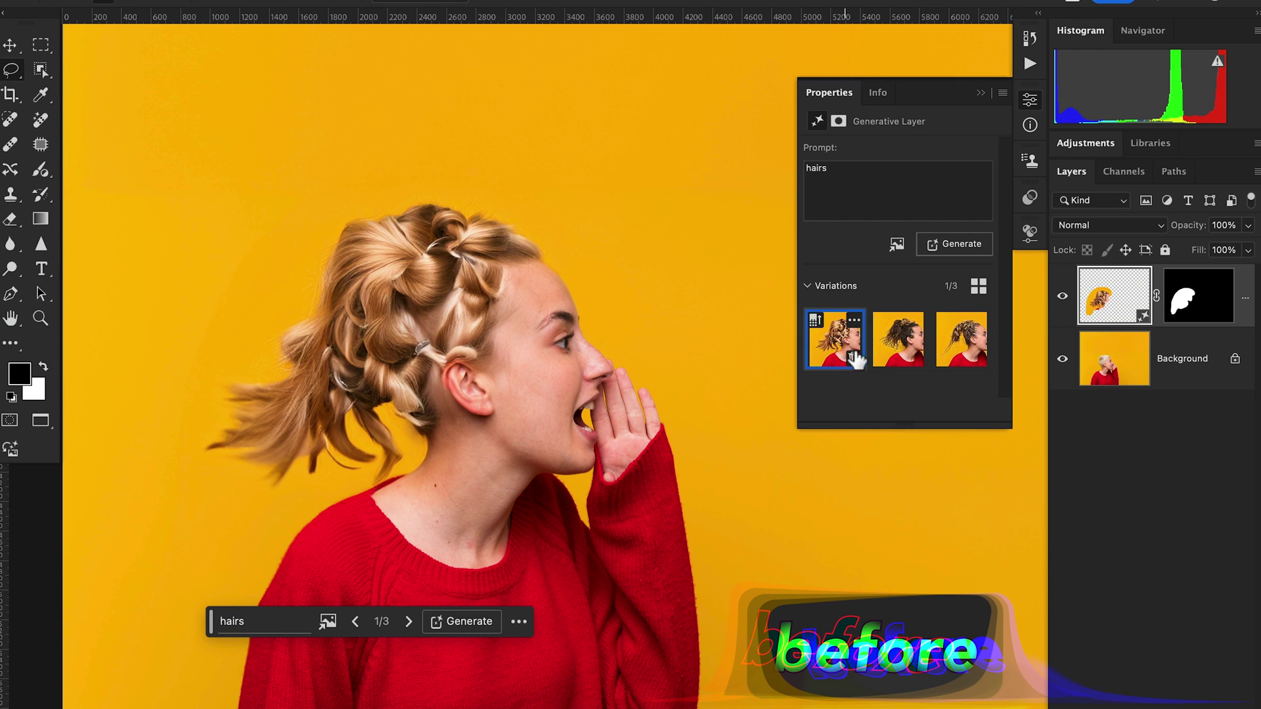
left_click(903, 346)
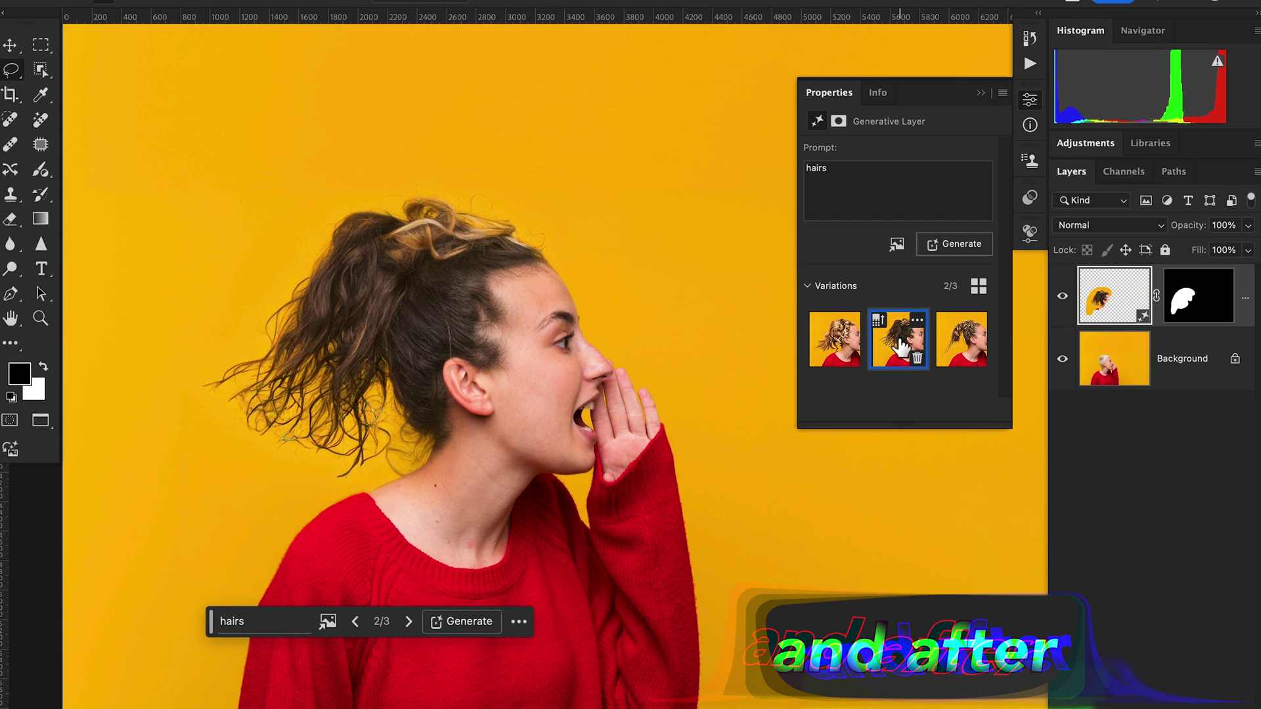
left_click(1068, 299)
left_click(1066, 299)
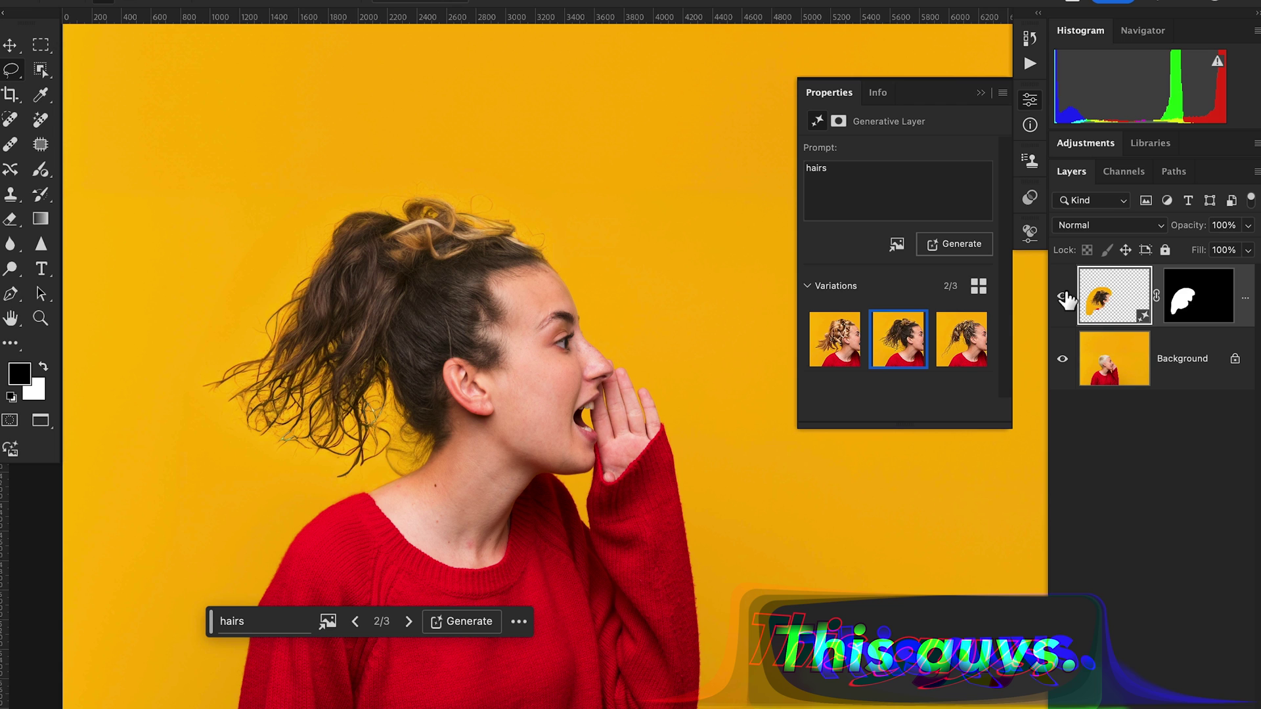
left_click(957, 348)
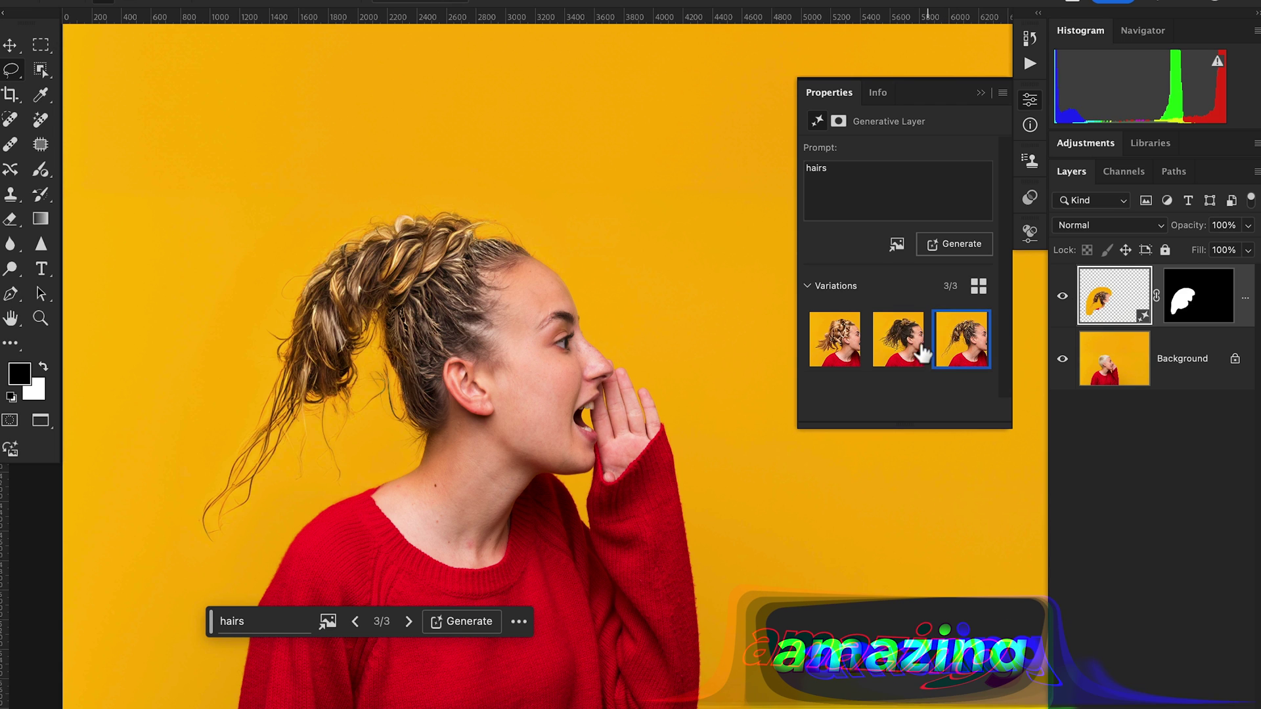
left_click(1065, 299)
left_click(1065, 299)
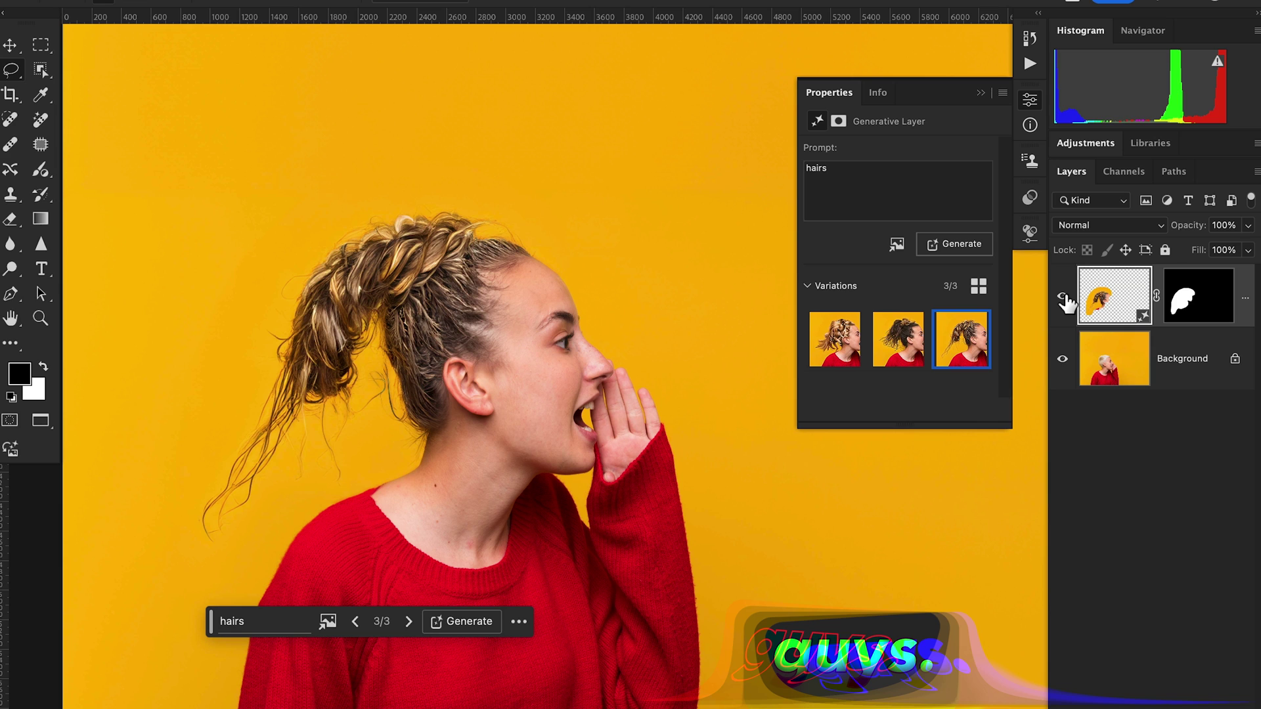
left_click(841, 345)
left_click(1064, 298)
left_click(1064, 298)
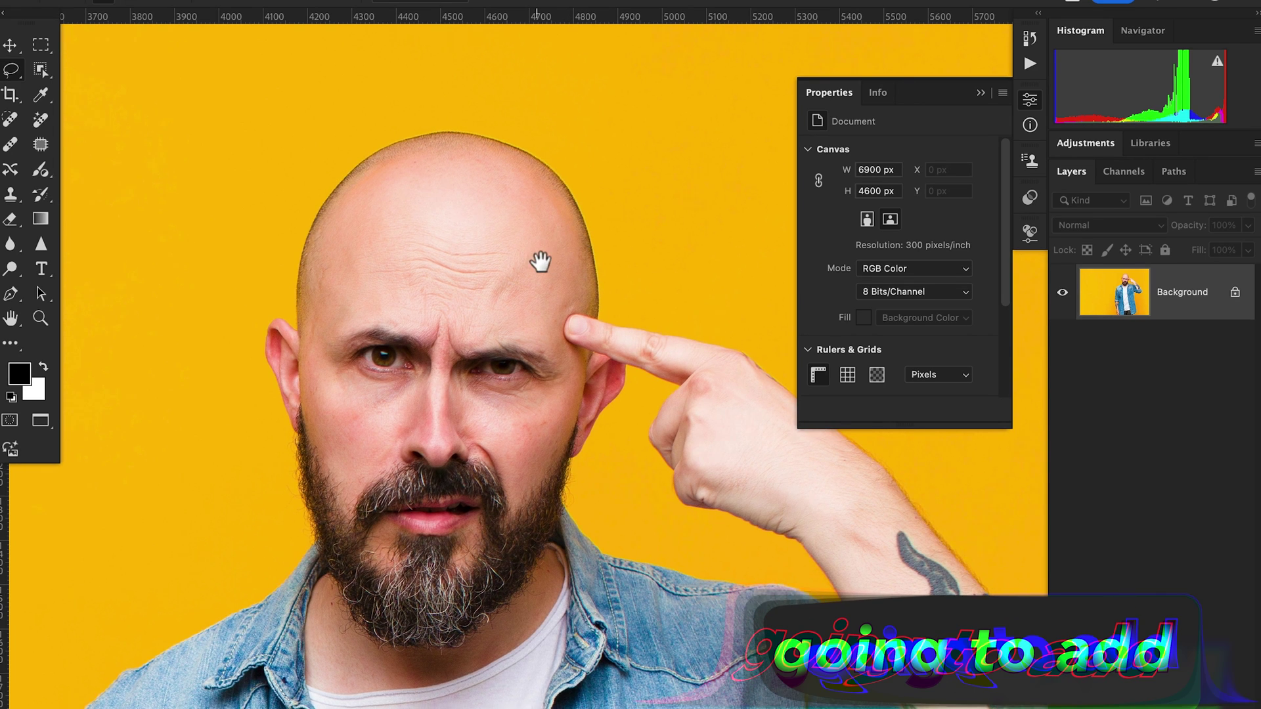
Step: Lasso the bald man's scalp and background above it, looping from the ear across the forehead
scroll(534, 262, "up", 2)
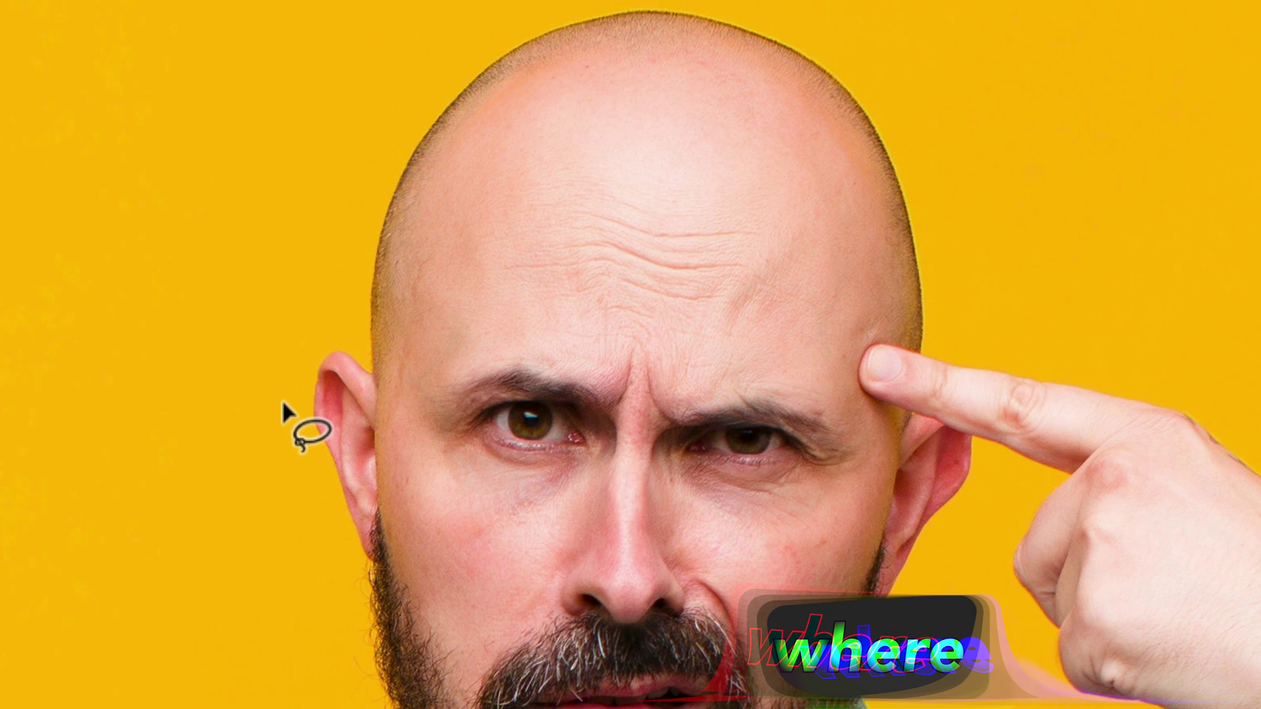
mouse_move(283, 401)
left_mouse_down()
mouse_move(332, 332)
mouse_move(376, 333)
left_mouse_up()
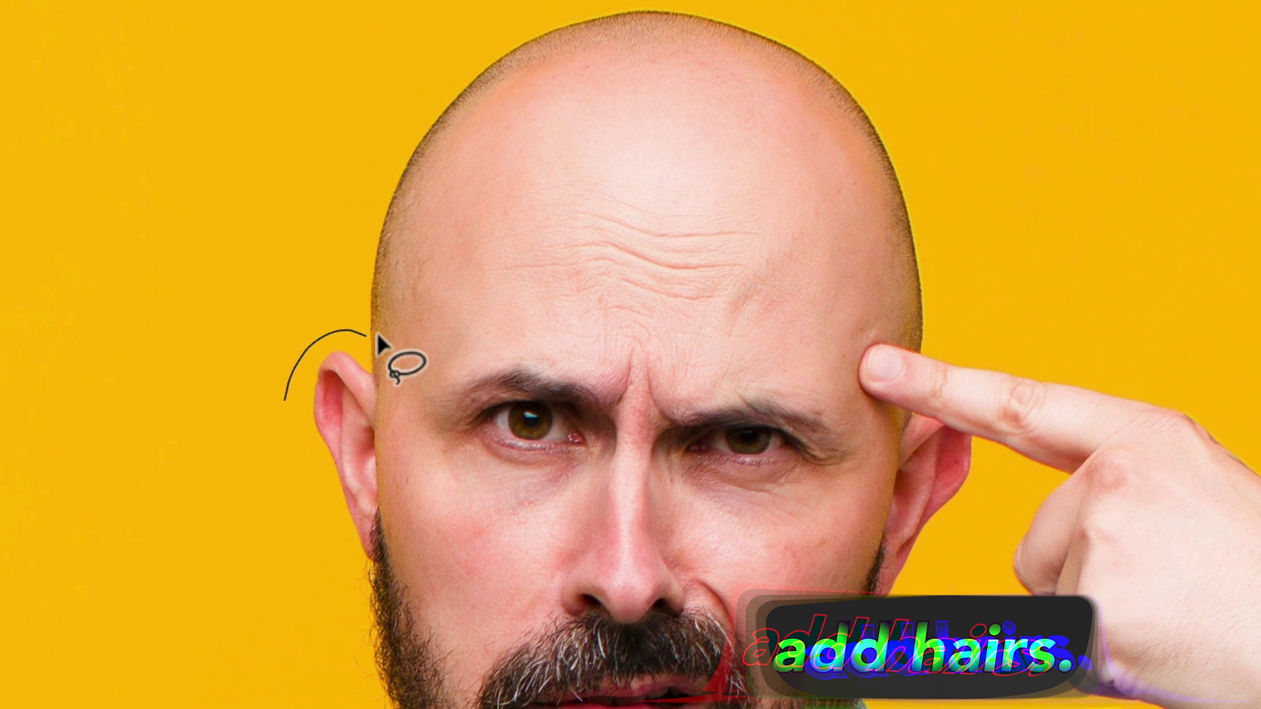
mouse_move(466, 283)
left_mouse_down()
mouse_move(717, 271)
mouse_move(851, 279)
mouse_move(1008, 341)
mouse_move(1141, 324)
mouse_move(1181, 164)
mouse_move(1104, 17)
mouse_move(389, 33)
mouse_move(311, 140)
mouse_move(272, 272)
mouse_move(277, 392)
left_mouse_up()
scroll(277, 392, "down", 5)
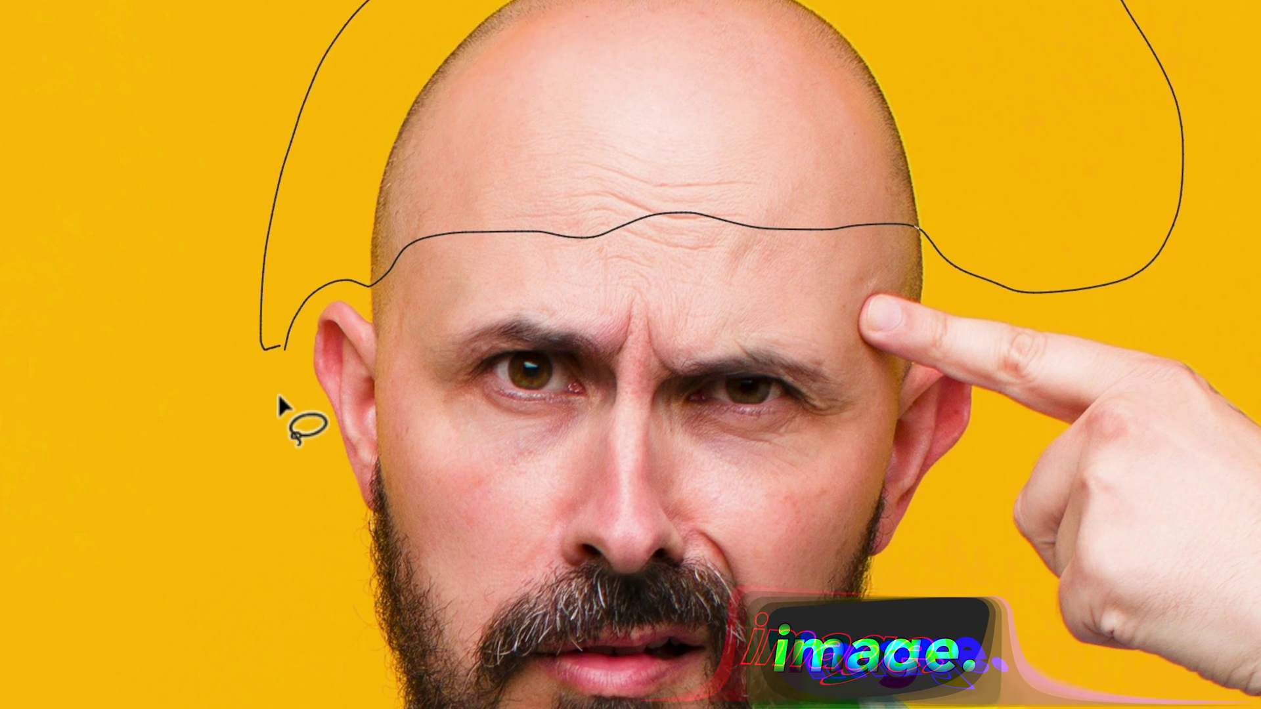
scroll(616, 140, "up", 5)
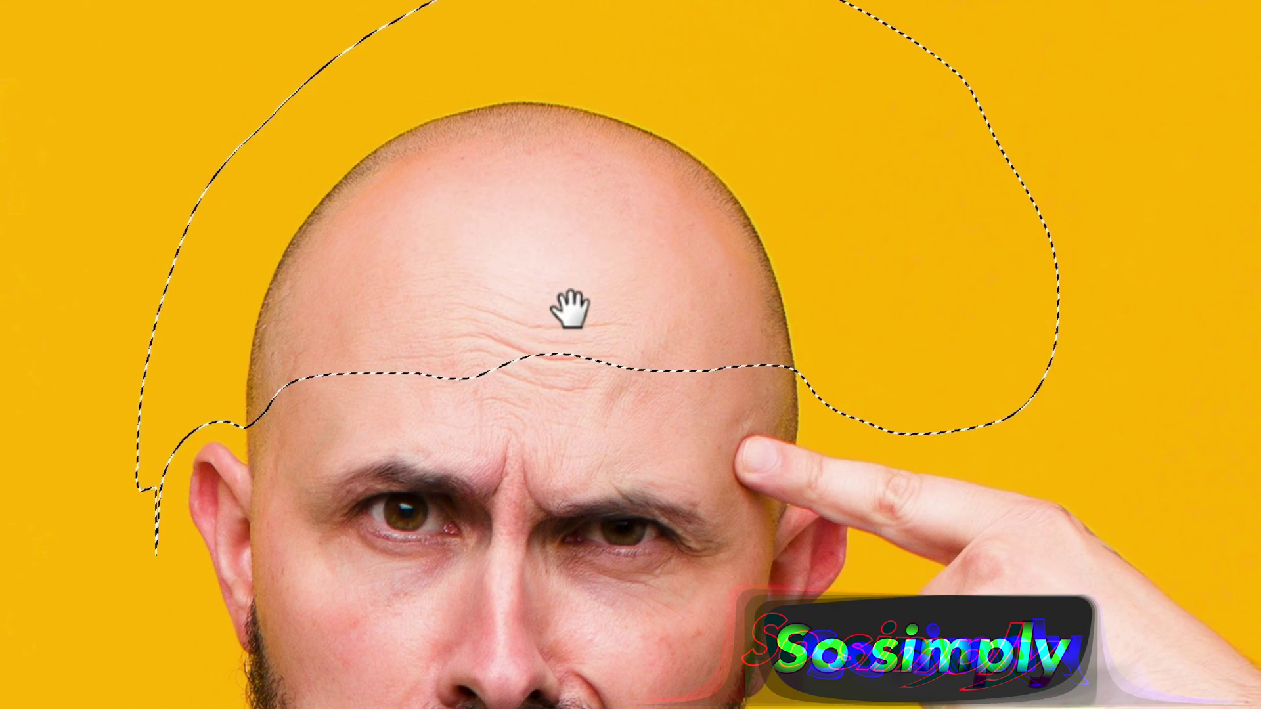
Step: Generate fill in the scalp selection with the prompt 'curly hairs'
left_click(487, 471)
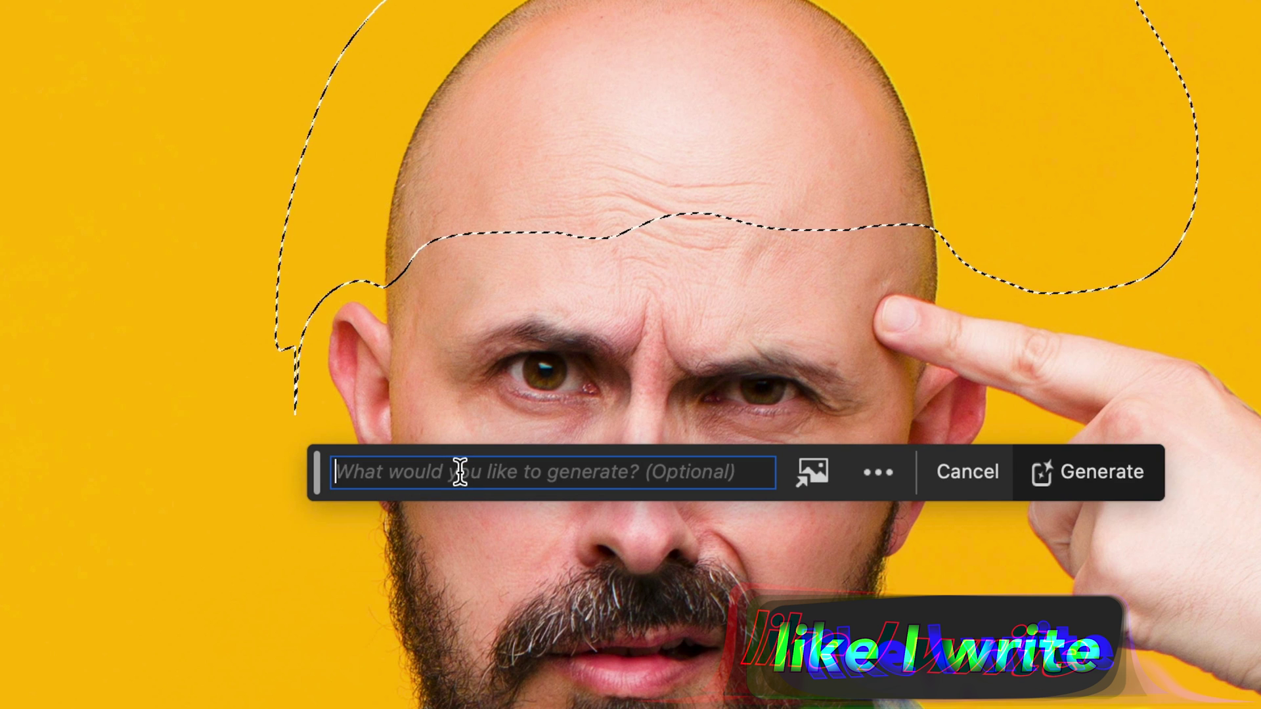
type("curly hairs")
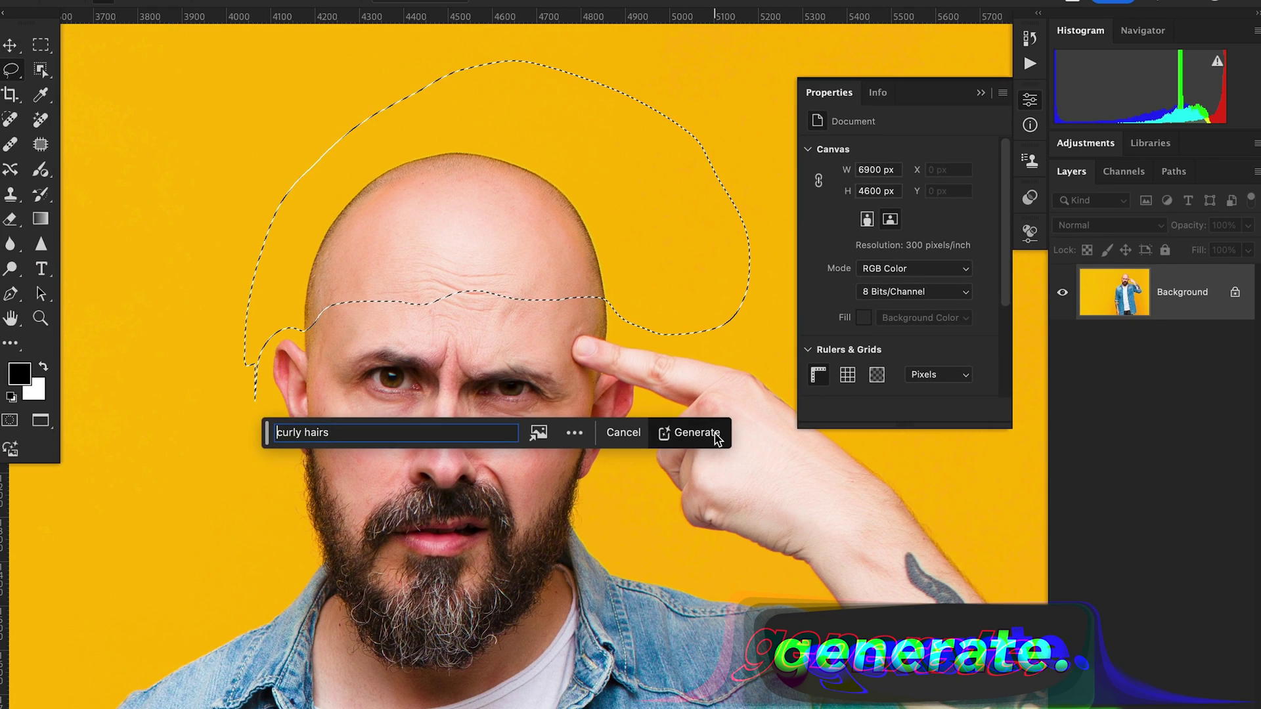
left_click(1093, 472)
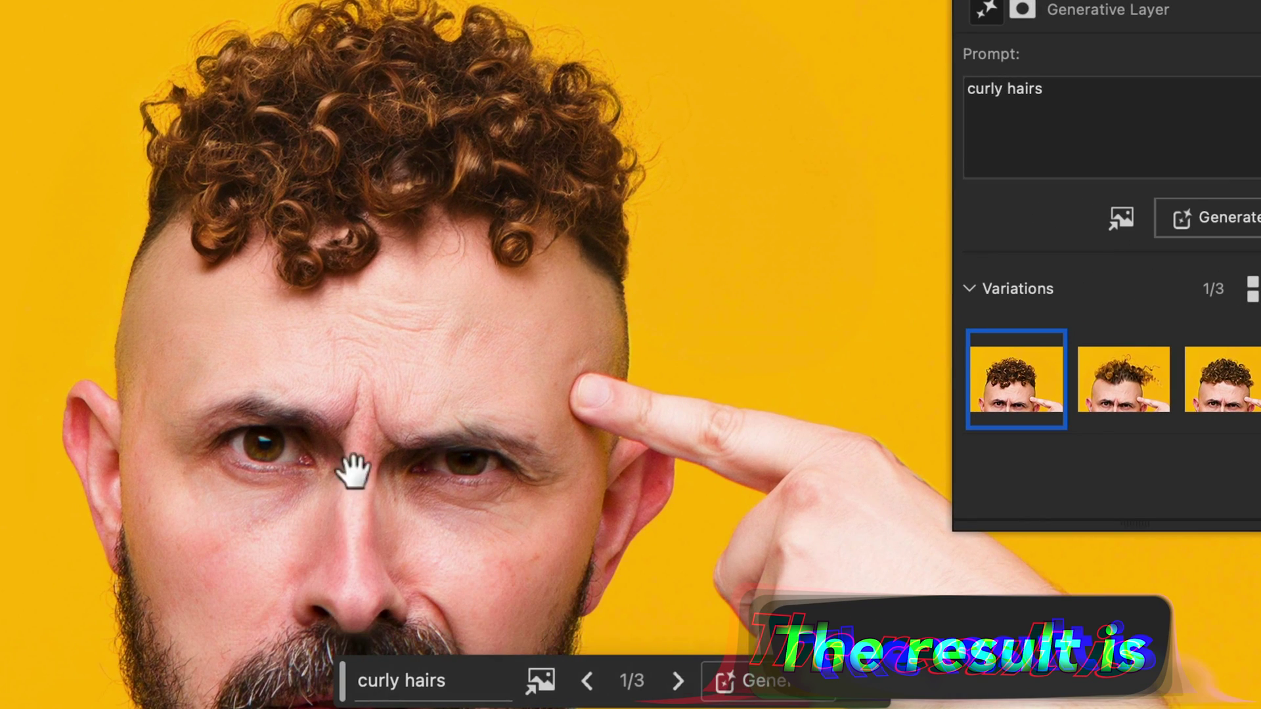
left_click_drag(446, 393, 436, 321)
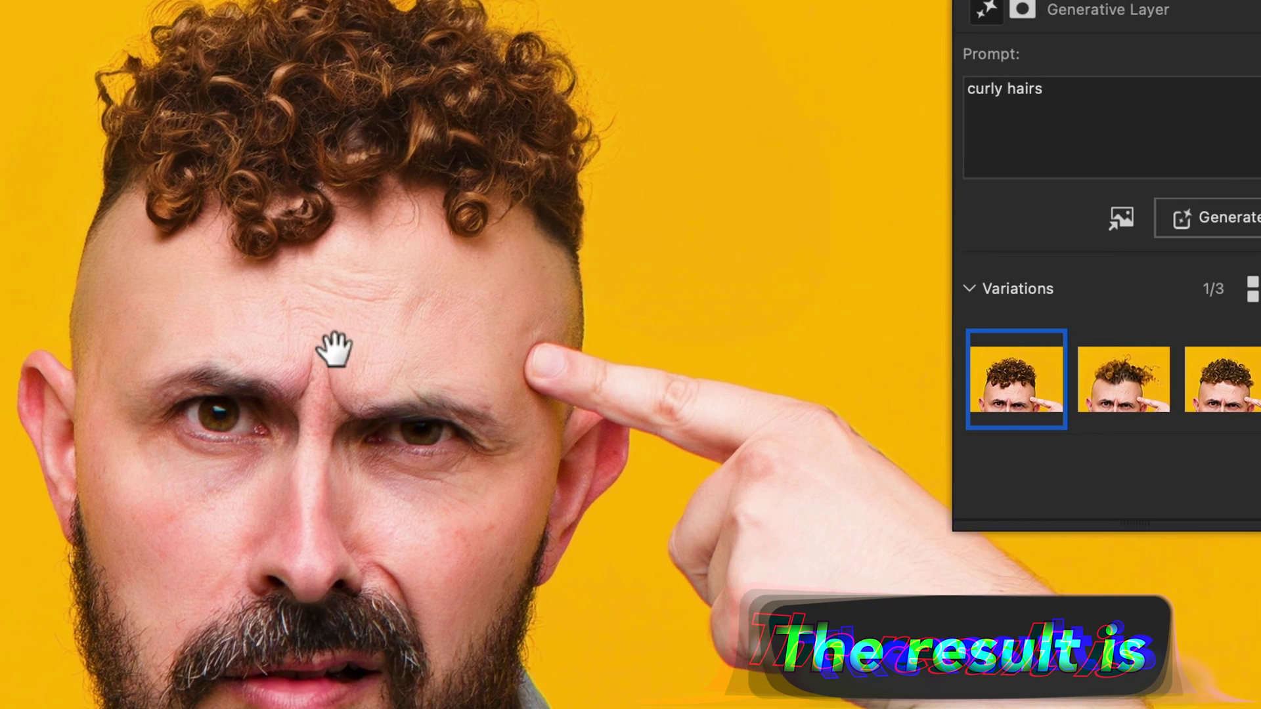
left_click_drag(334, 348, 329, 338)
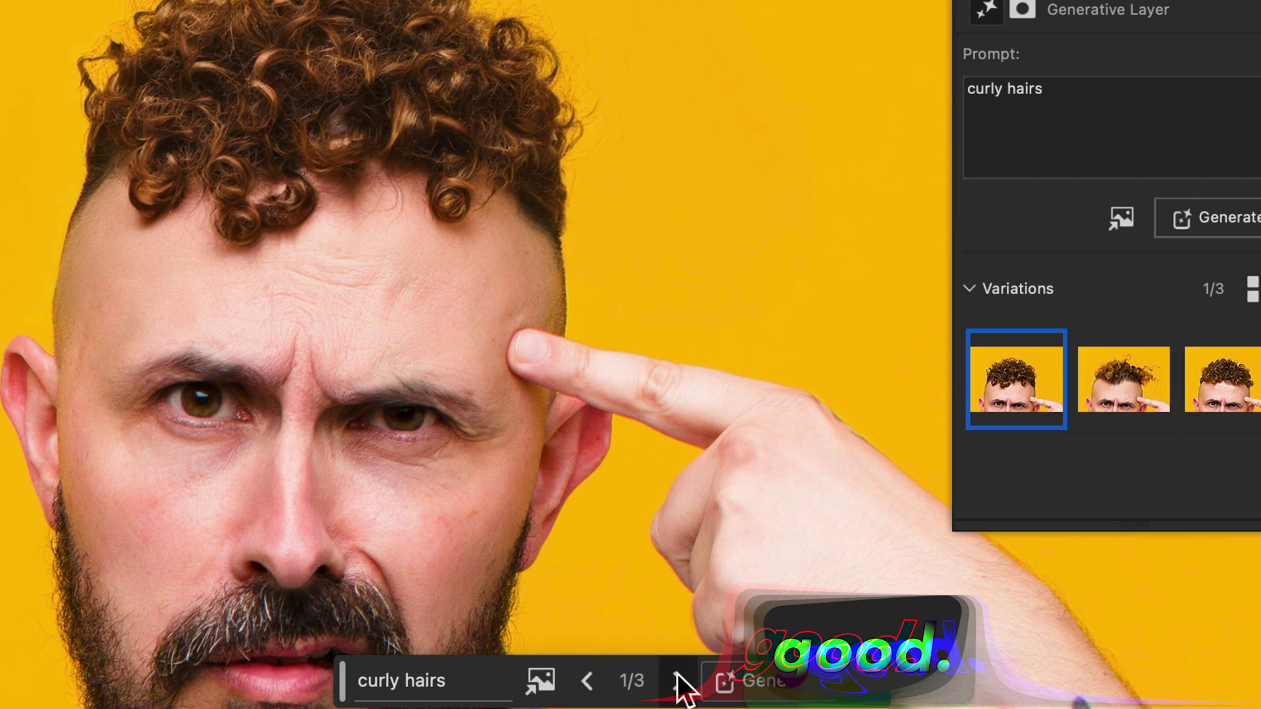
Step: Browse the three curly hair variations and apply the second, wilder one
left_click(678, 683)
left_click(678, 682)
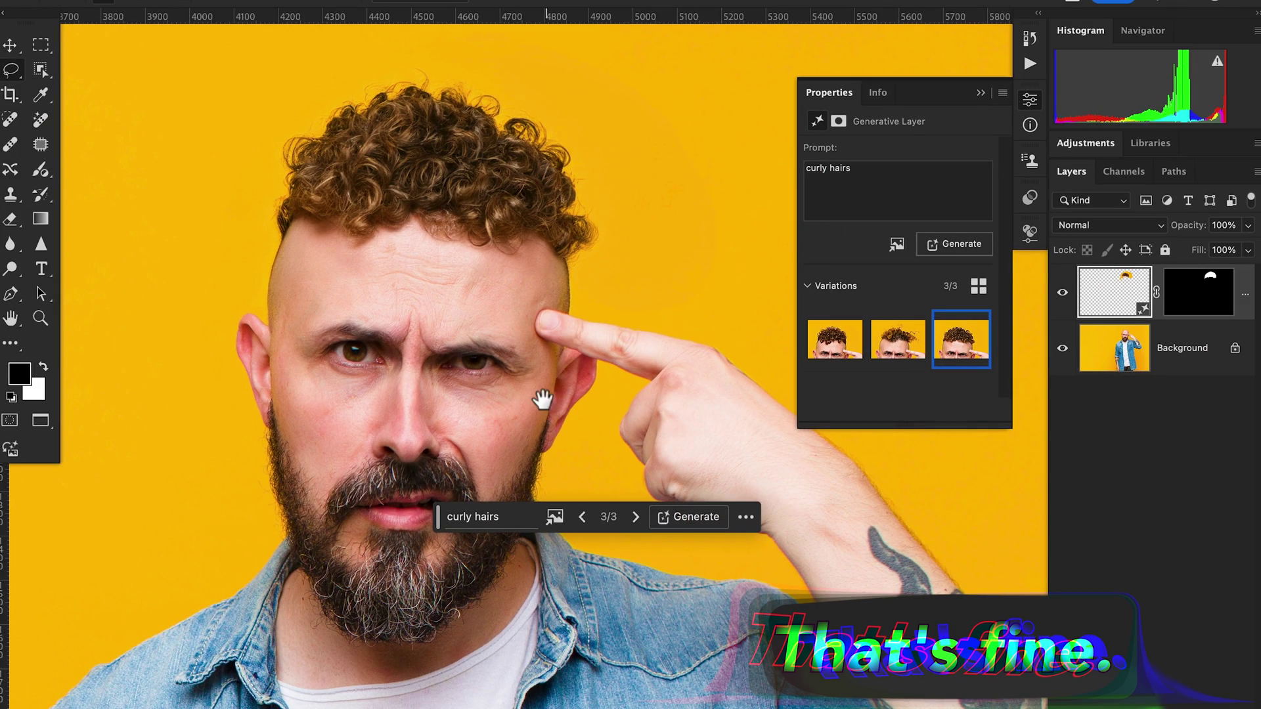
mouse_move(543, 398)
left_mouse_down()
mouse_move(549, 375)
mouse_move(521, 368)
left_mouse_up()
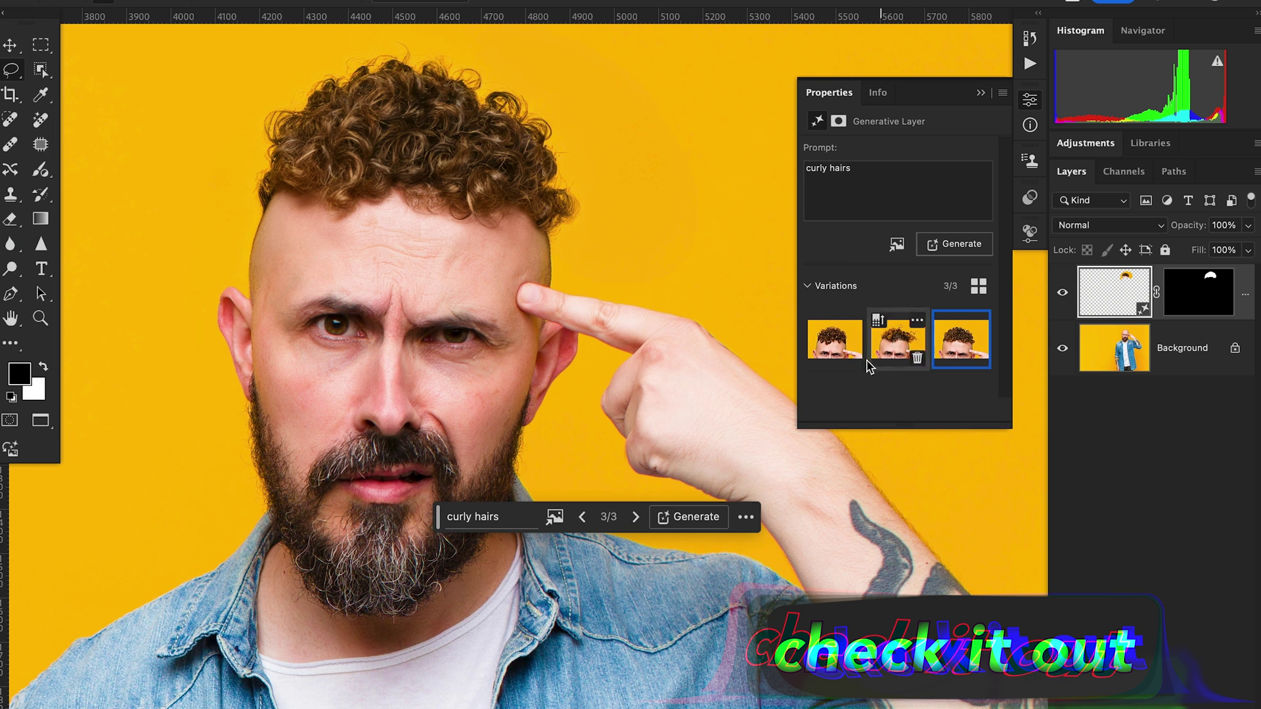
left_click(835, 348)
left_click(903, 352)
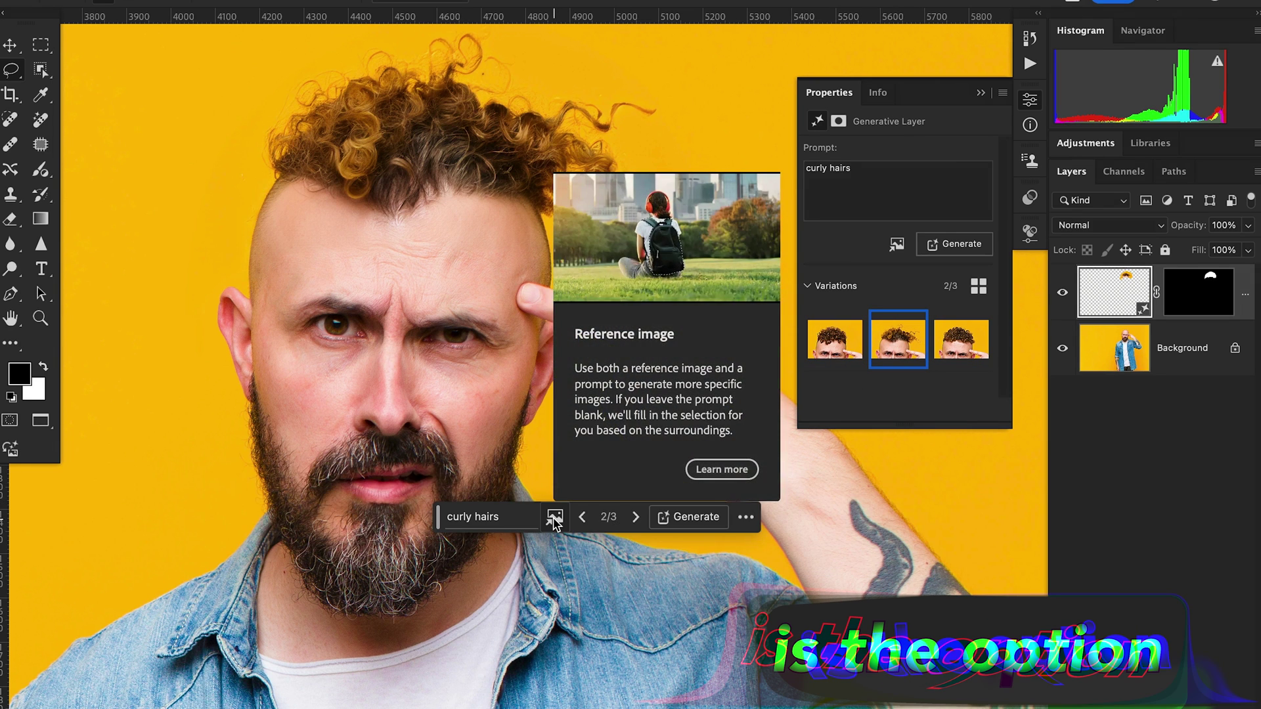
Step: Attach the red-background portrait from Downloads as the Generative Fill reference image
left_click(554, 515)
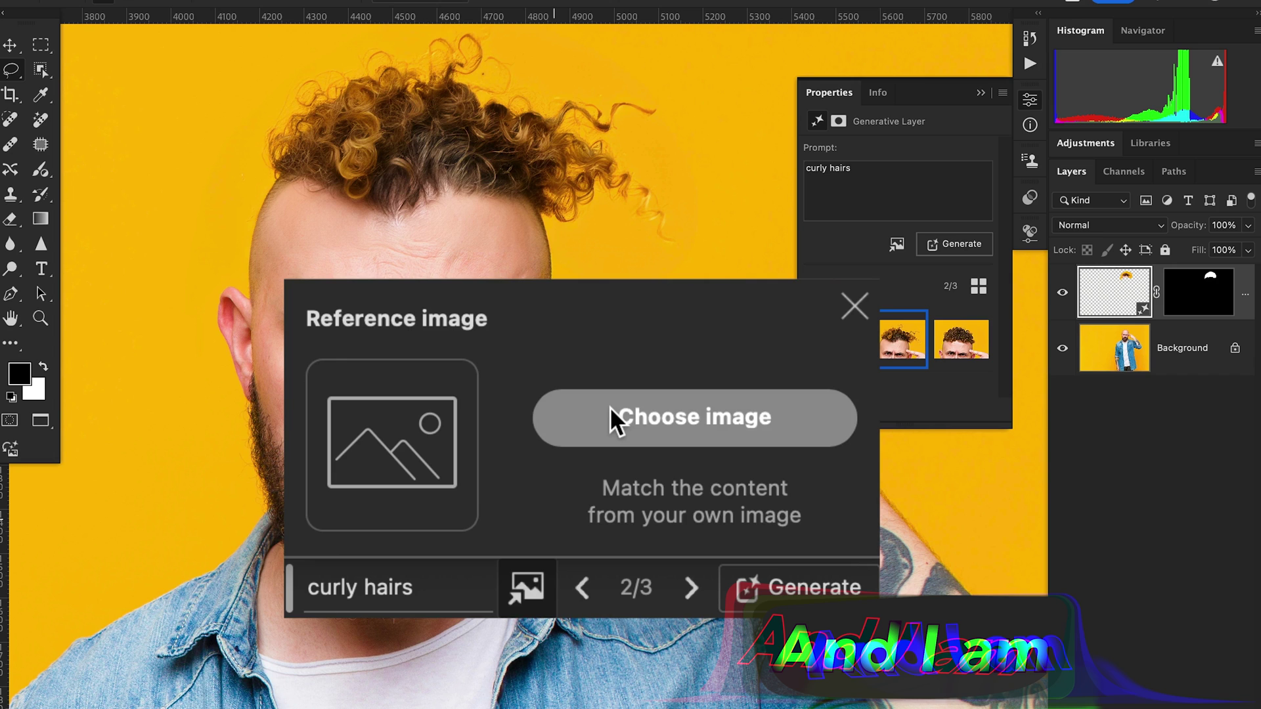
left_click(610, 408)
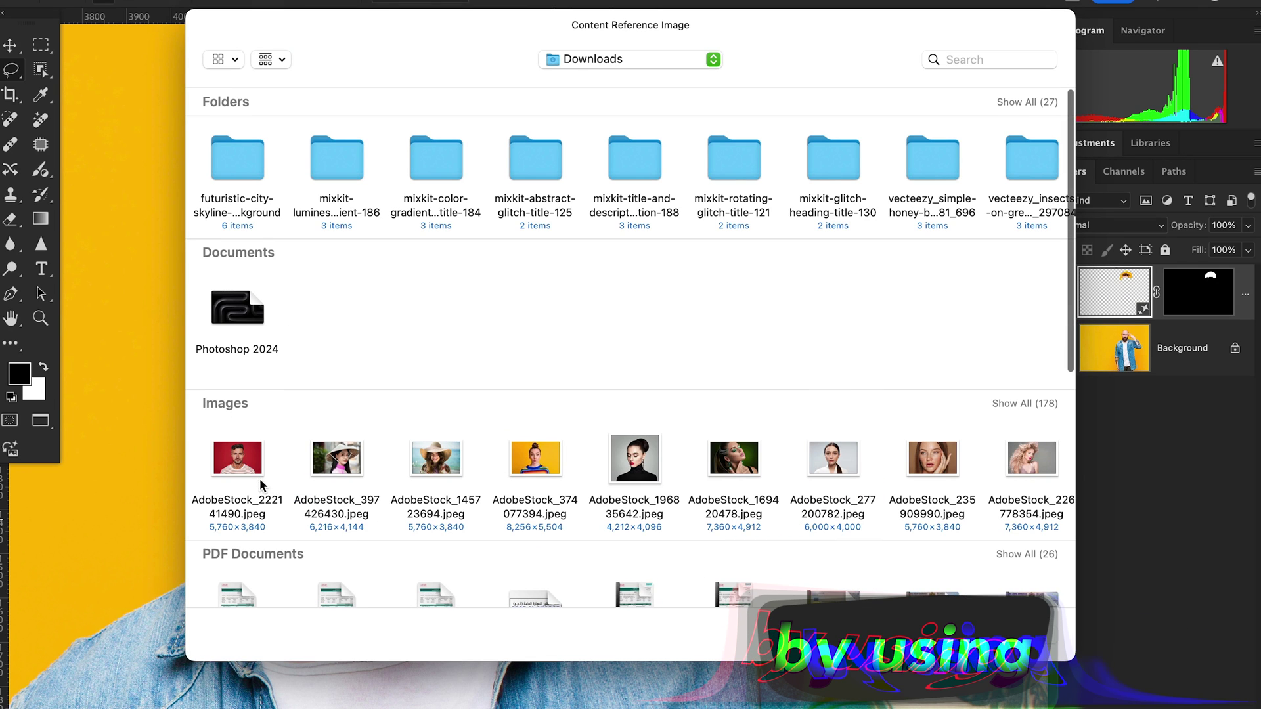
left_click(237, 460)
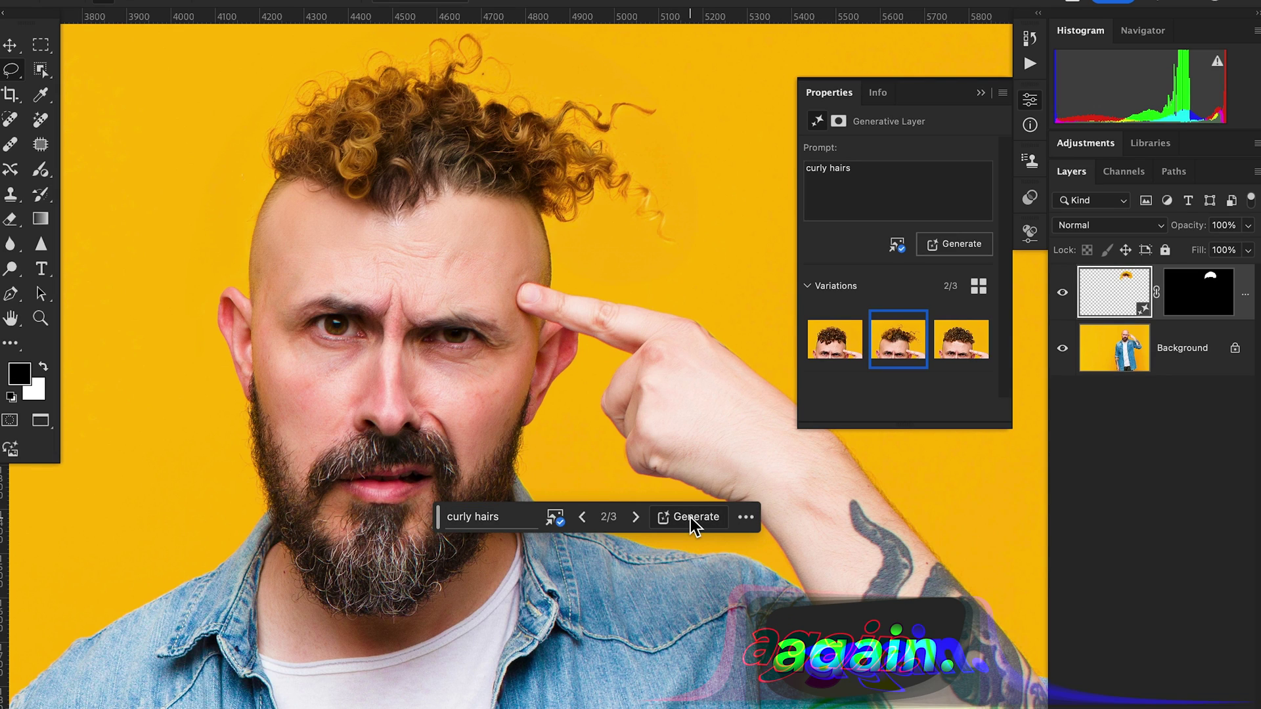
Step: Replace the prompt with 'hairs' and regenerate the hair using the reference image
left_click(486, 519)
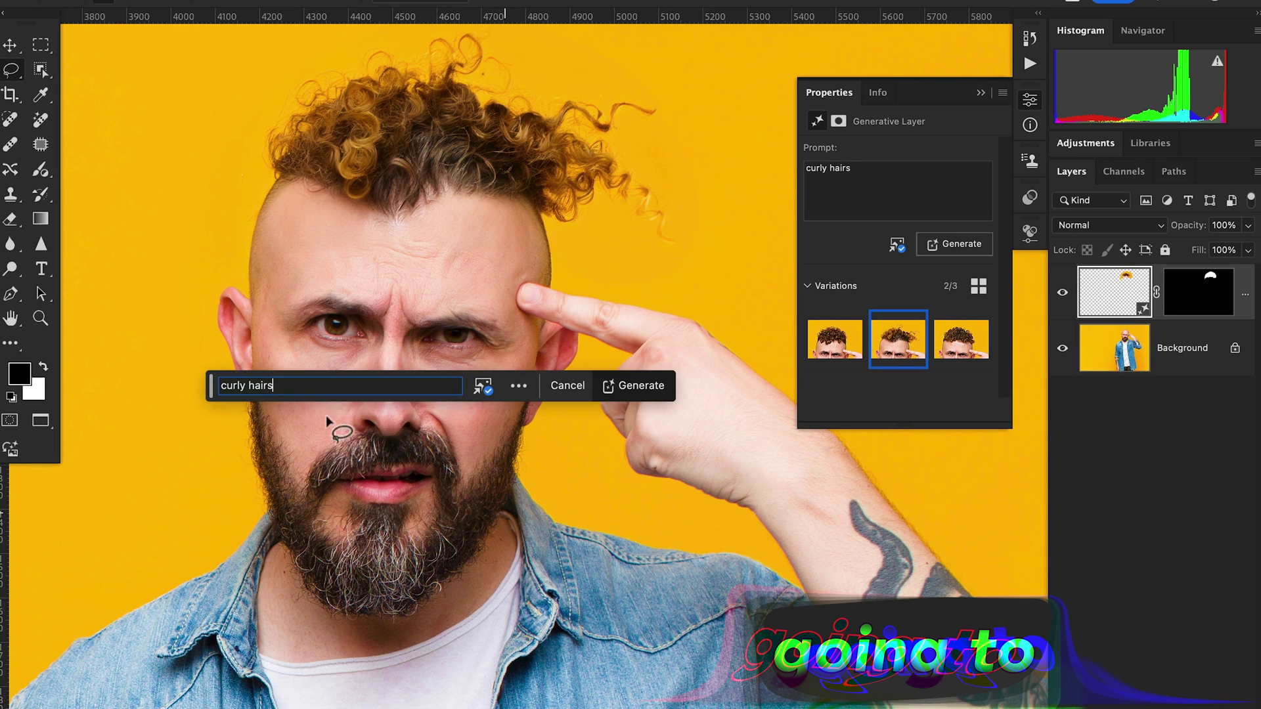
triple_click(261, 384)
type("ha")
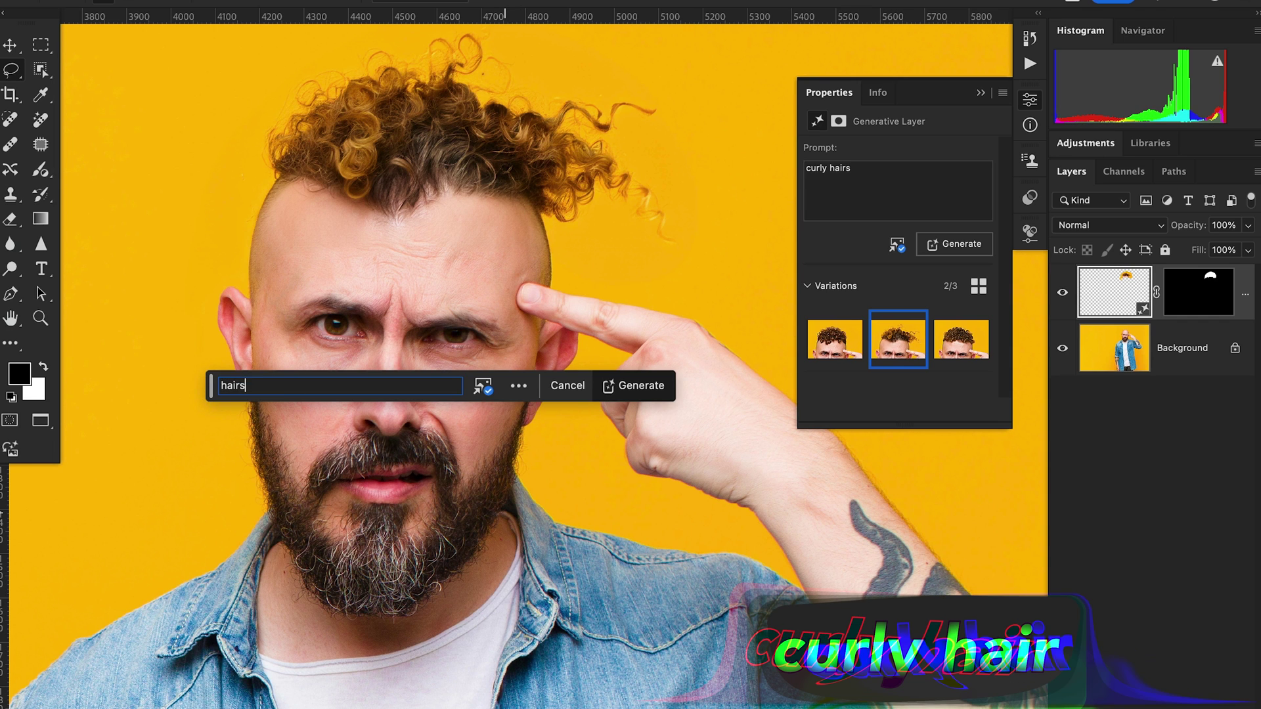
left_click(654, 389)
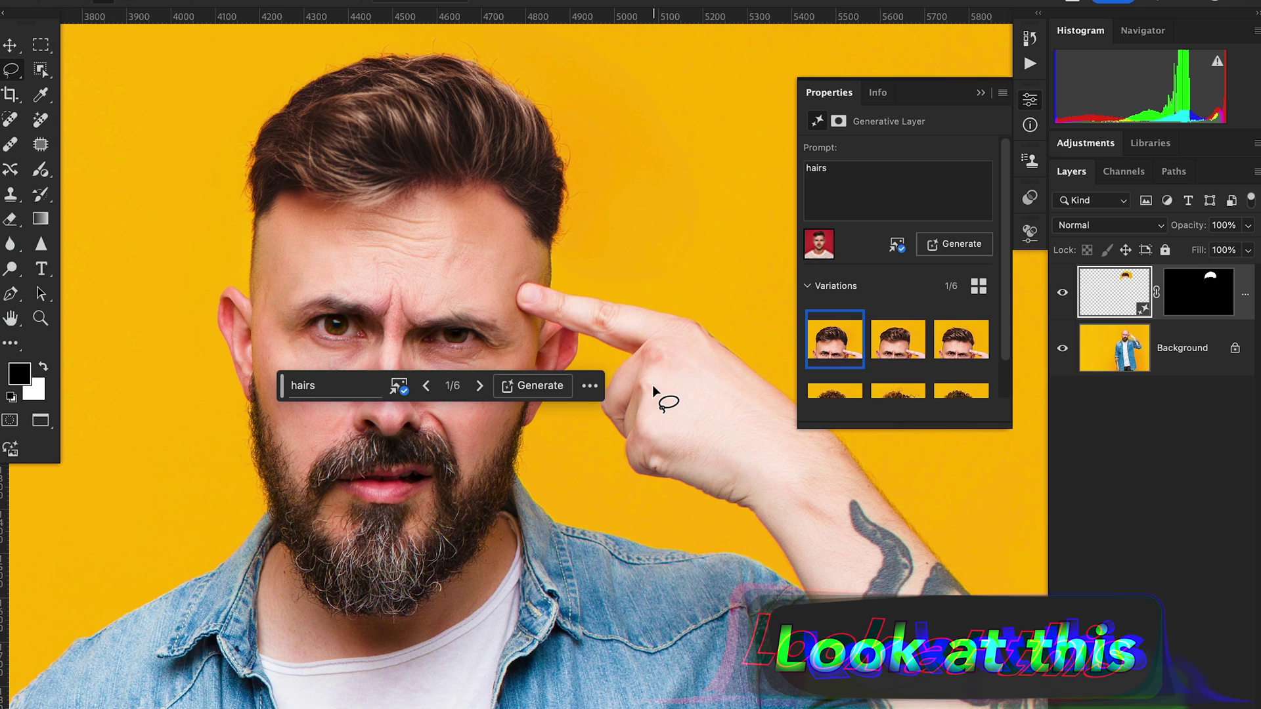
left_click_drag(281, 390, 404, 516)
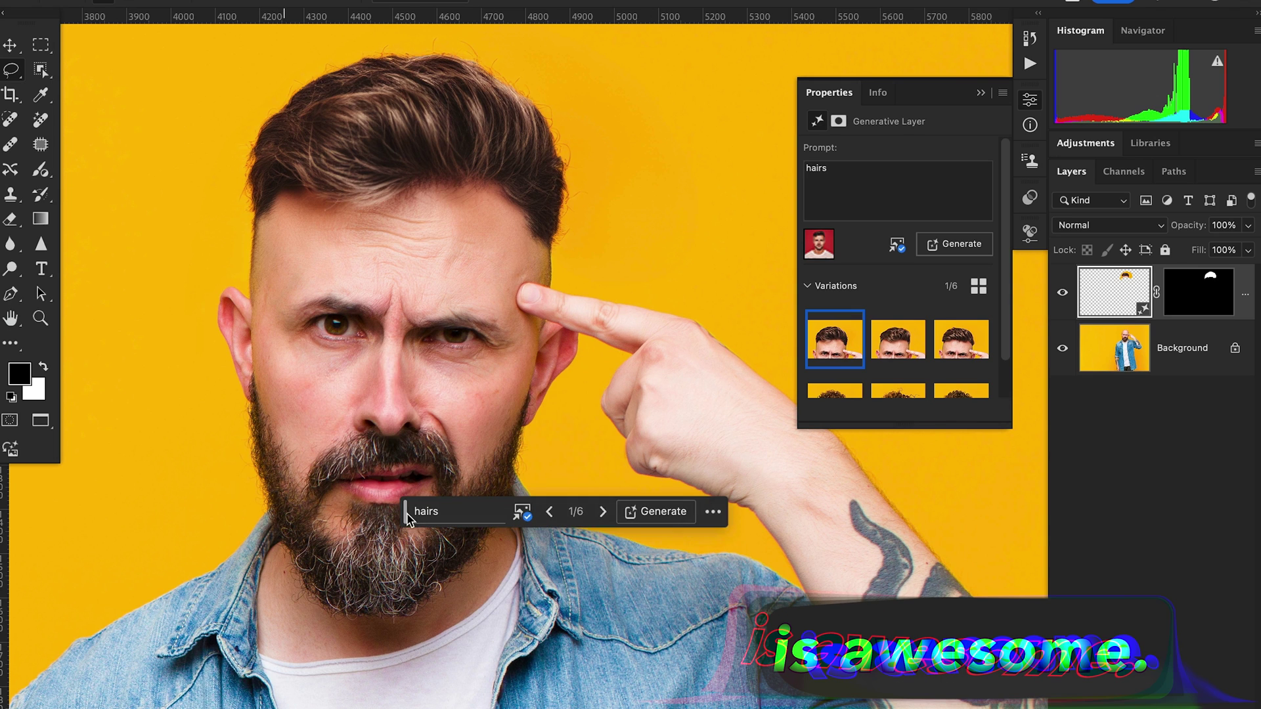
Step: Preview the six reference-based variations and apply the third styled one
left_click(602, 511)
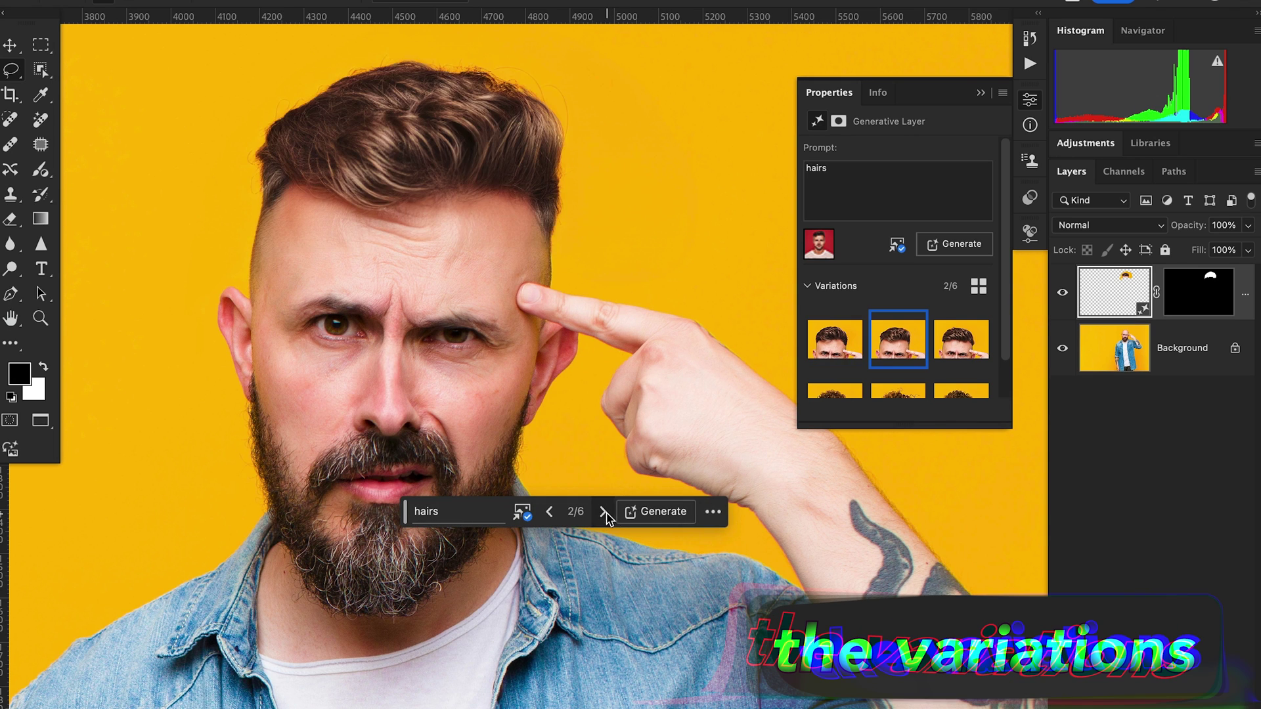
left_click(604, 513)
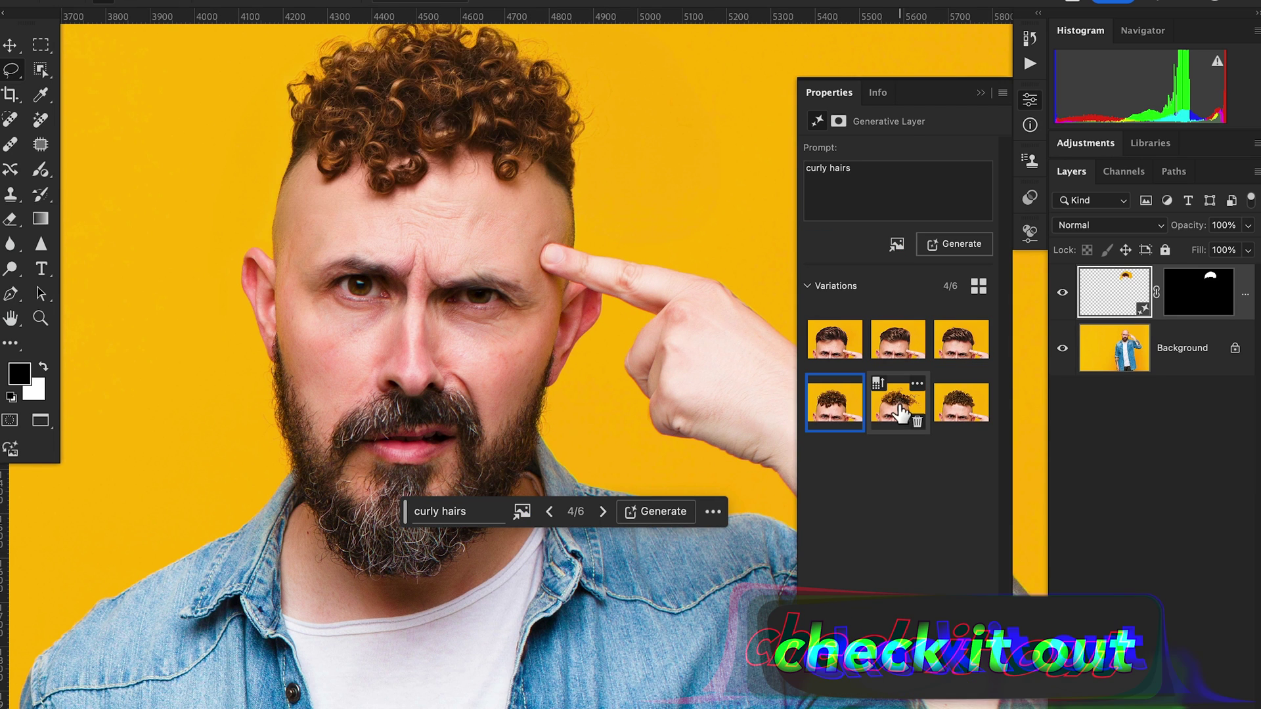
left_click(899, 412)
left_click(961, 407)
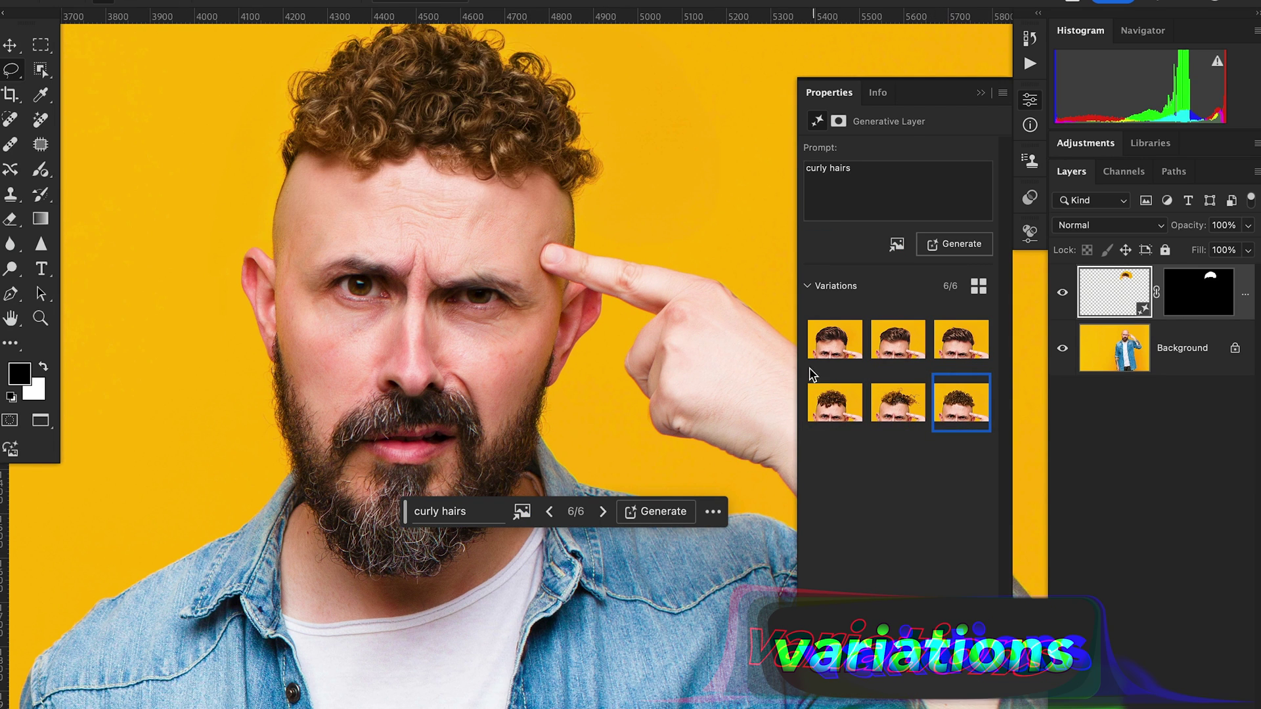
left_click(836, 351)
left_click(897, 339)
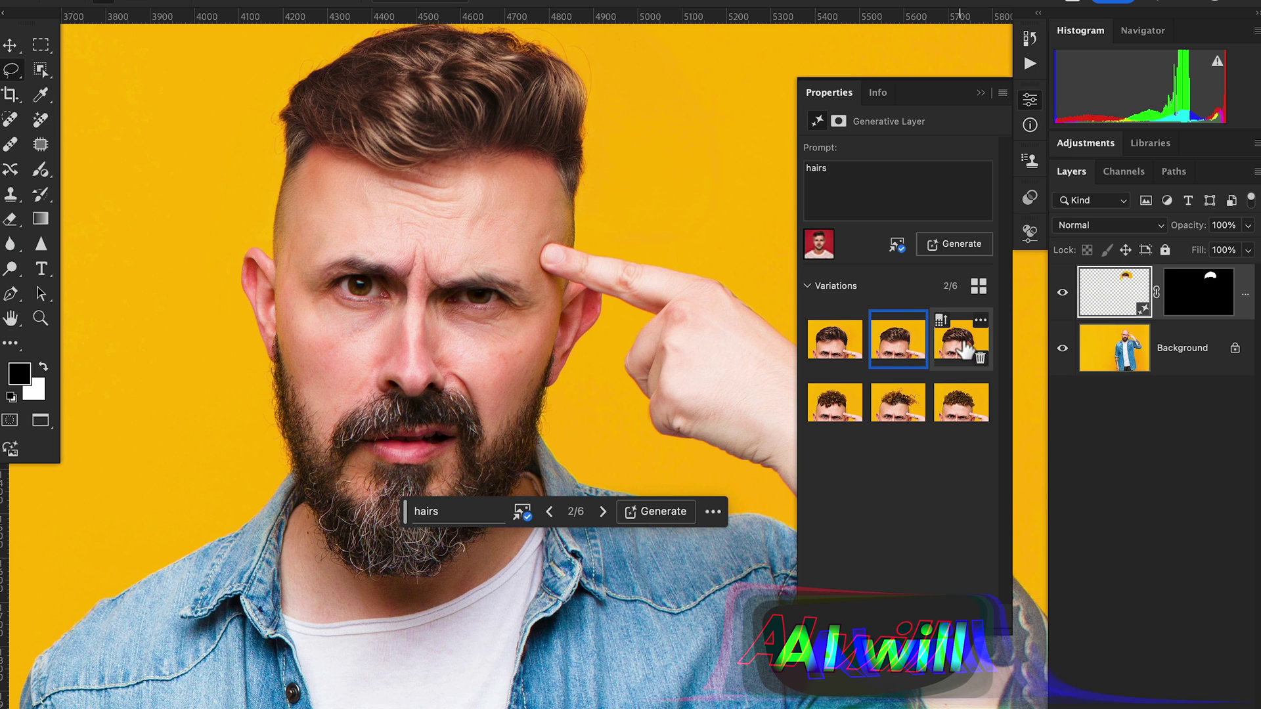
left_click(961, 345)
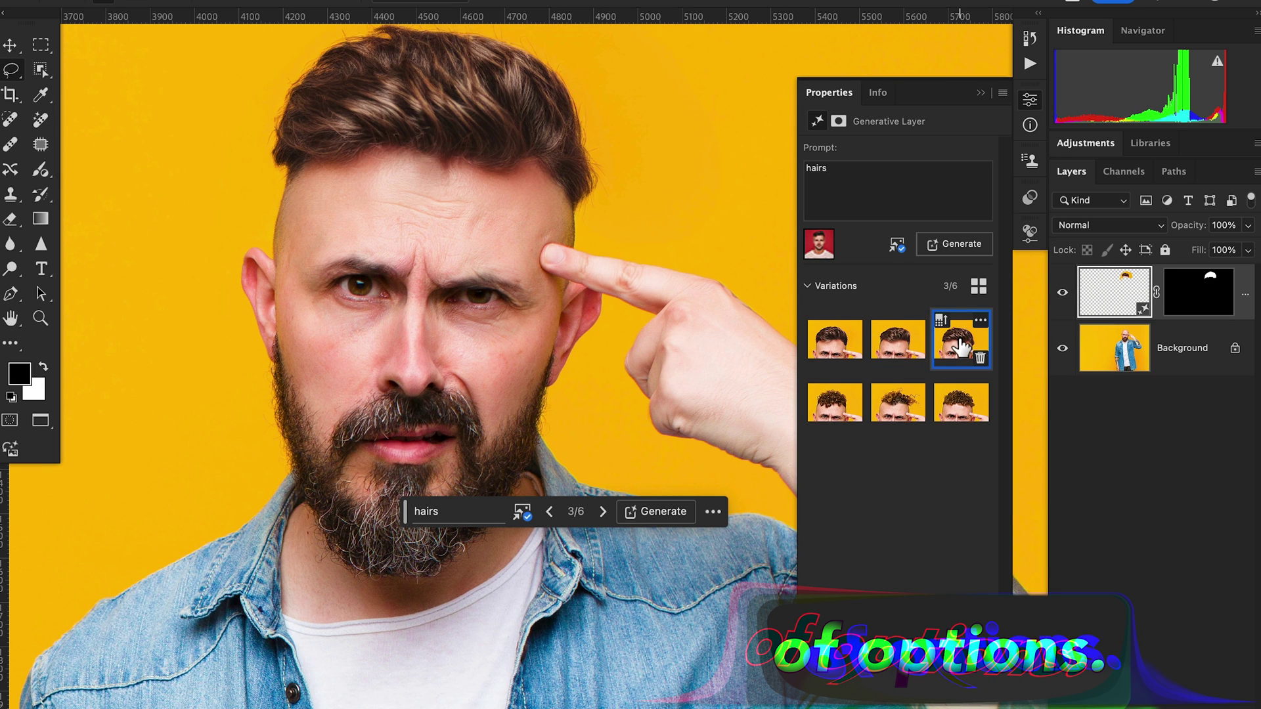